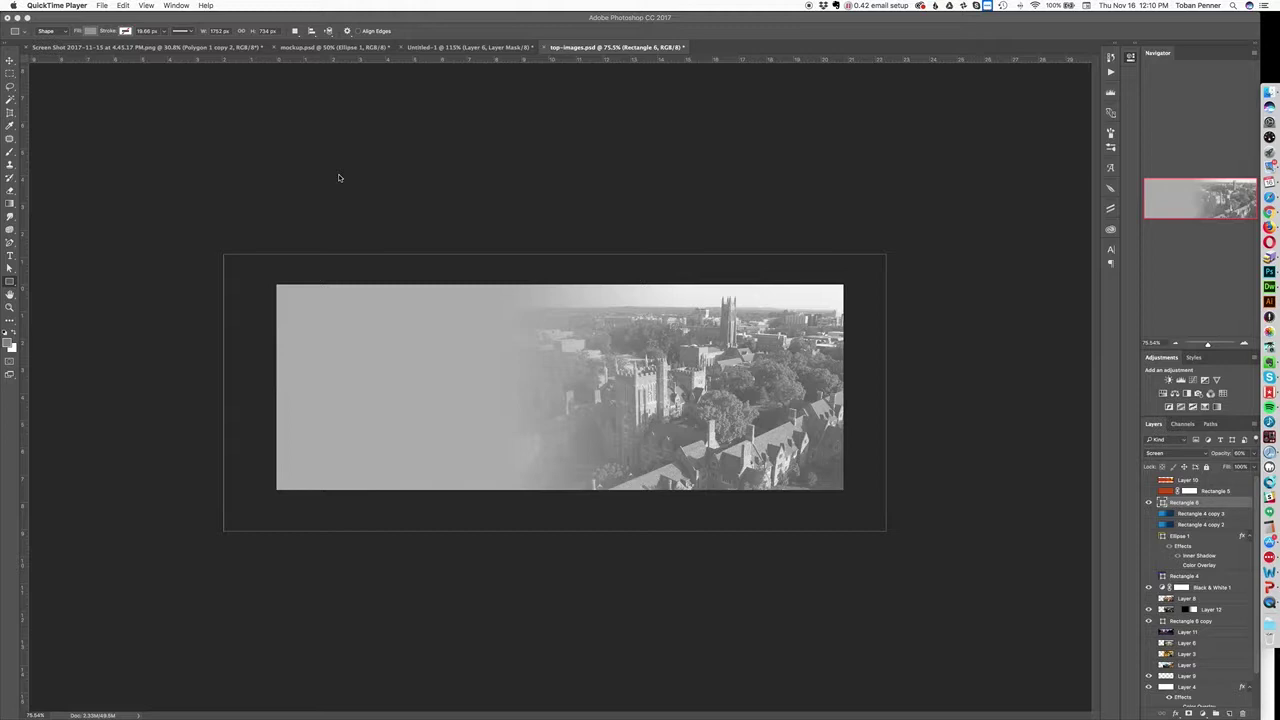
- In Firefox, go from the About WFPC page to the site's Jobs page
{"action": "left_click", "coordinate": [1268, 228]}
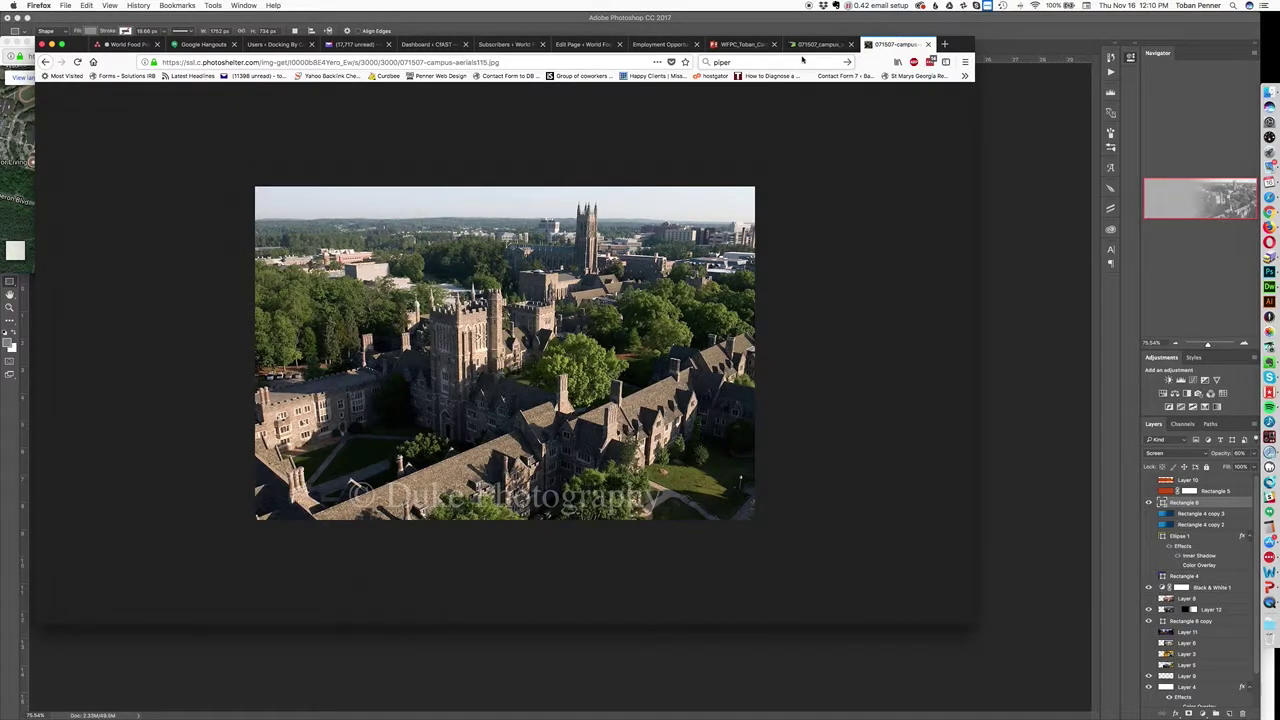
{"action": "left_click", "coordinate": [676, 44]}
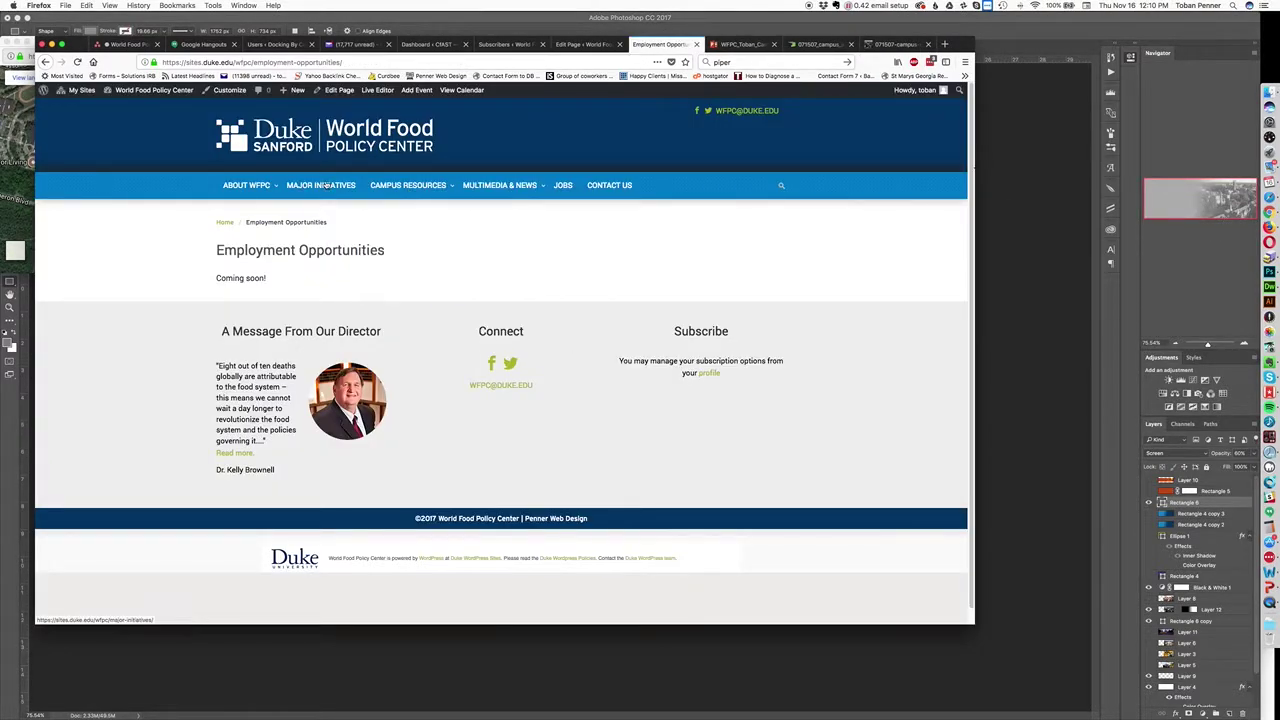
{"action": "mouse_move", "coordinate": [246, 185]}
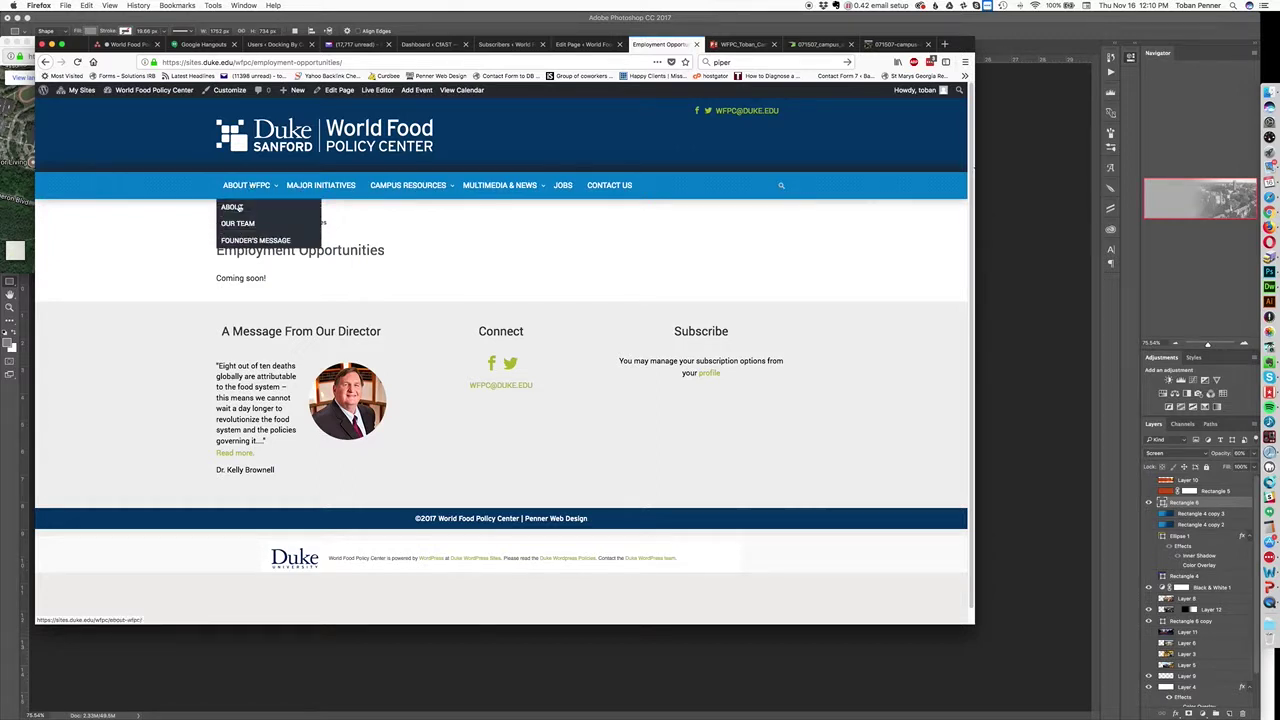
{"action": "left_click", "coordinate": [230, 207]}
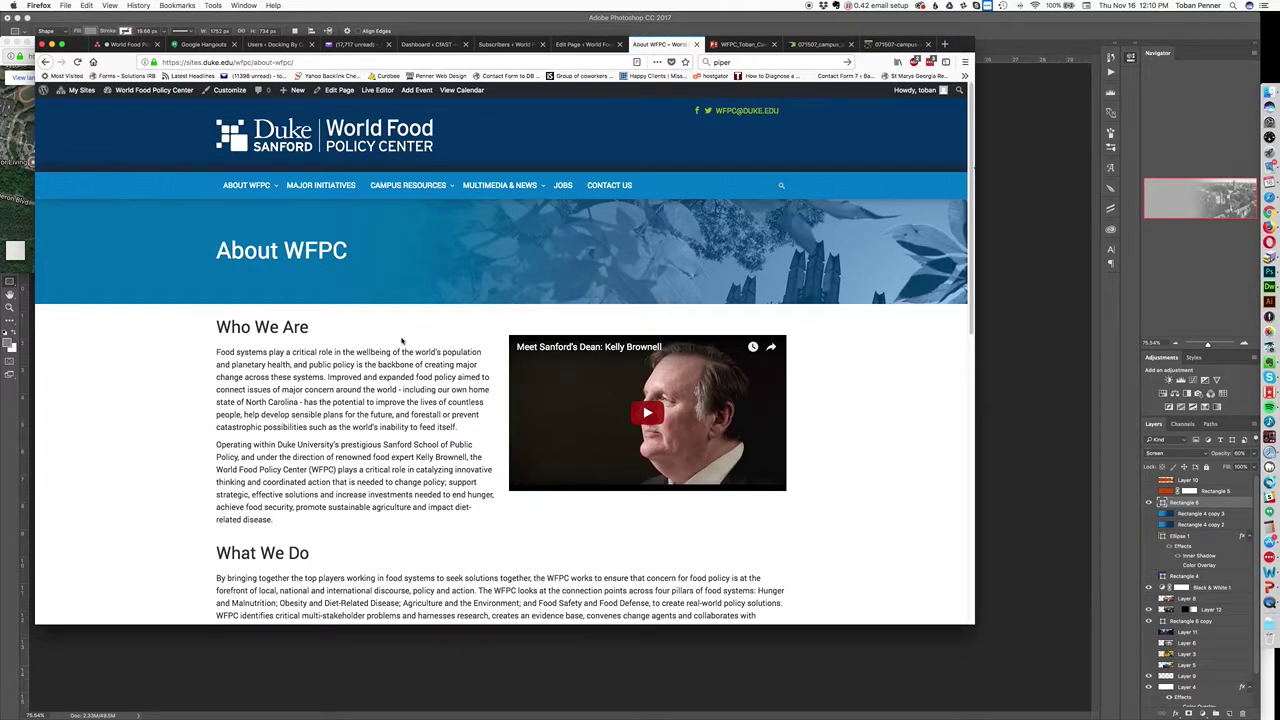
{"action": "left_click_drag", "start_coordinate": [975, 616], "coordinate": [843, 659]}
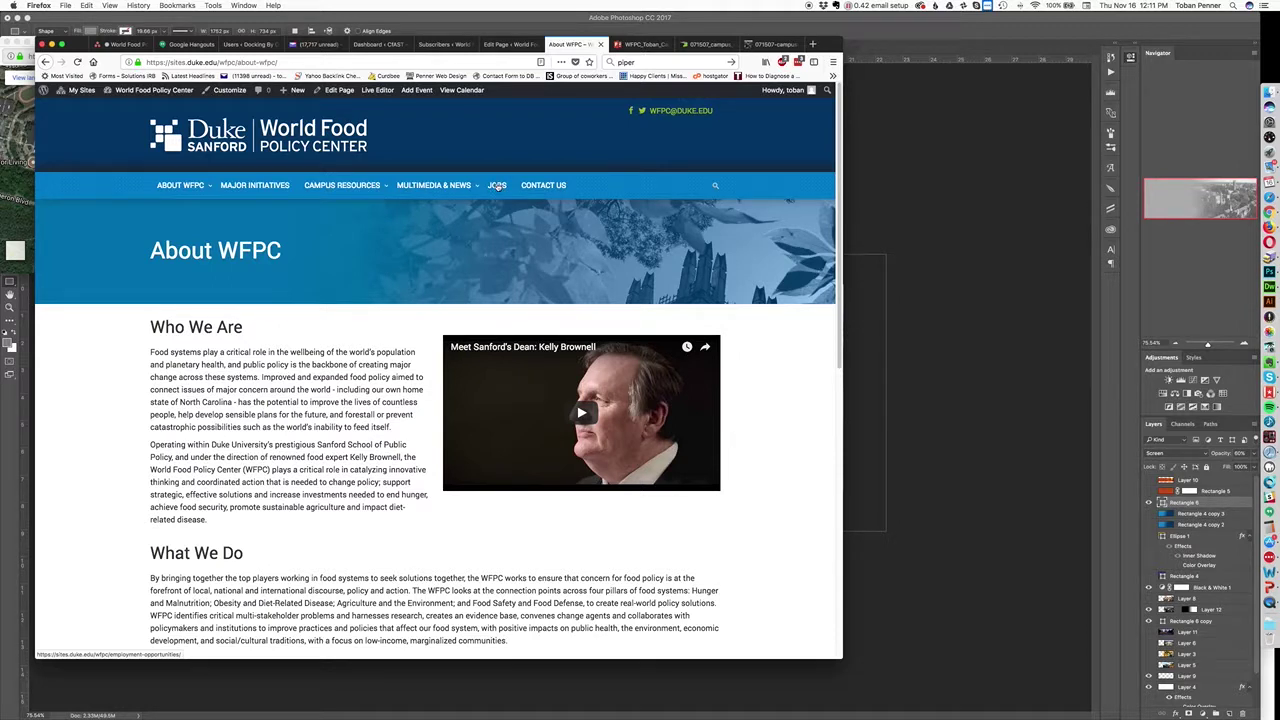
{"action": "left_click", "coordinate": [497, 186]}
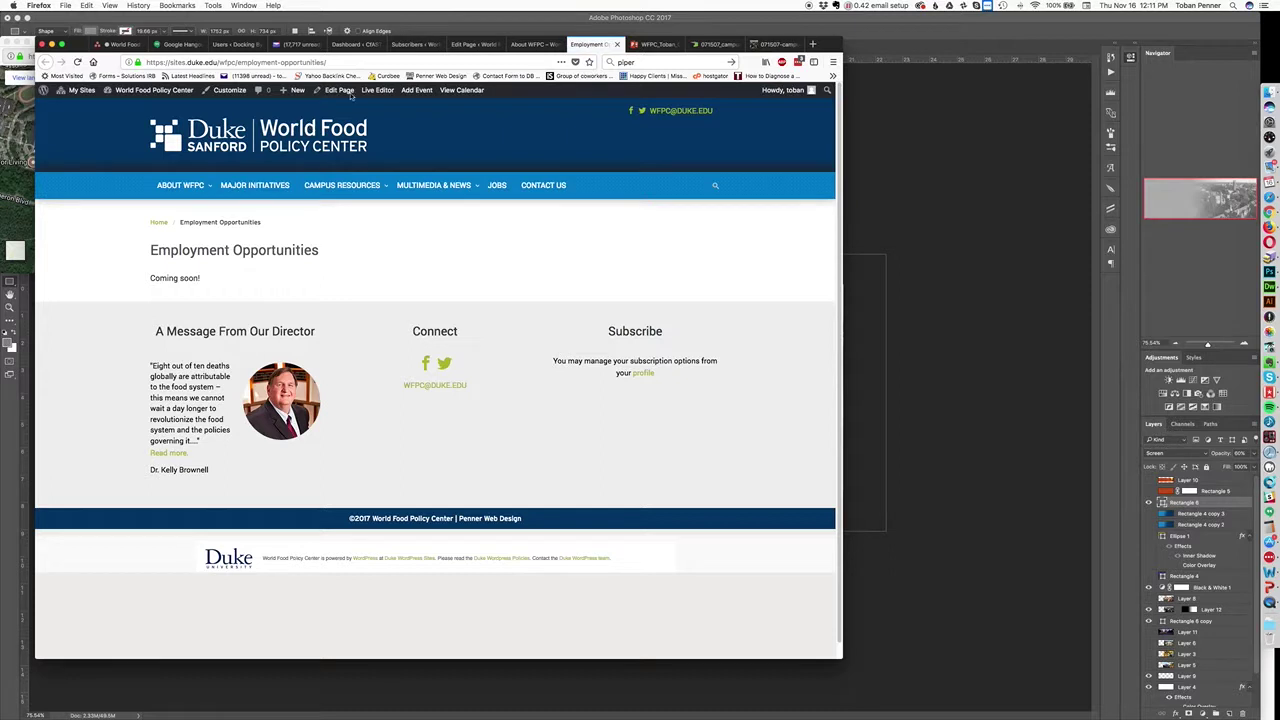
- In the page editor, add a new 1-column row, then return to the live page
{"action": "left_click", "coordinate": [341, 90]}
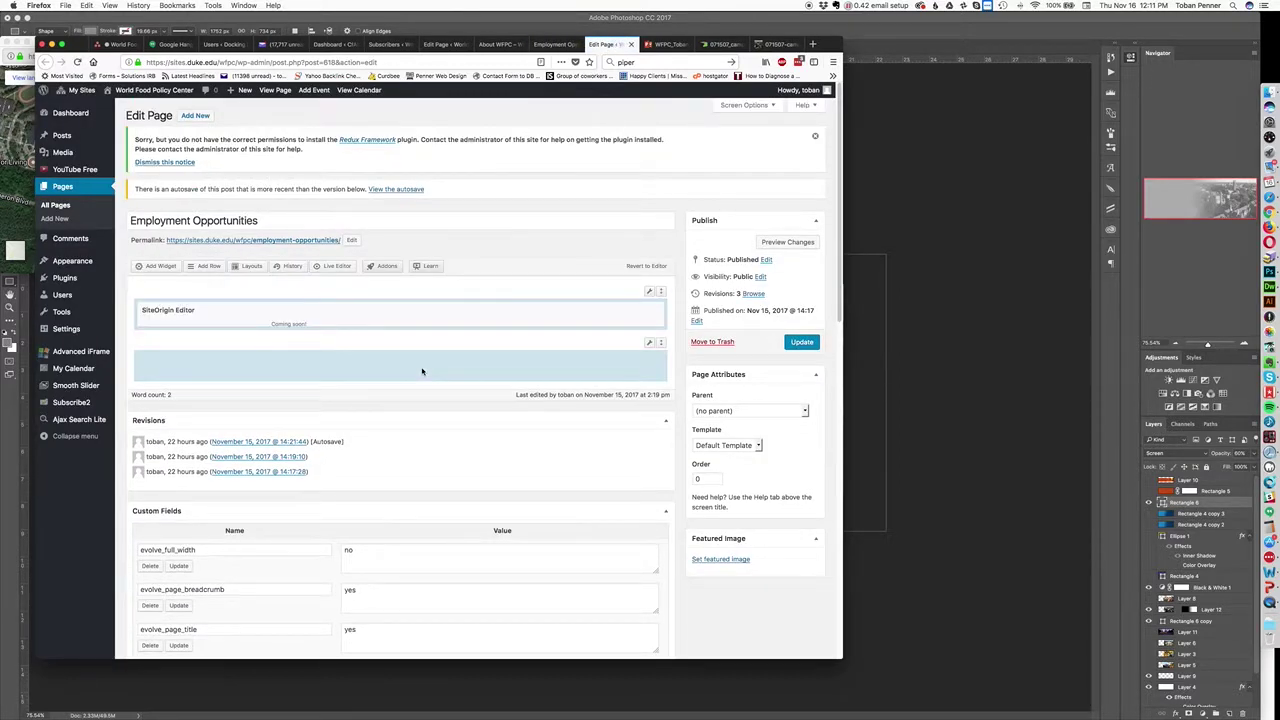
{"action": "left_click", "coordinate": [209, 267]}
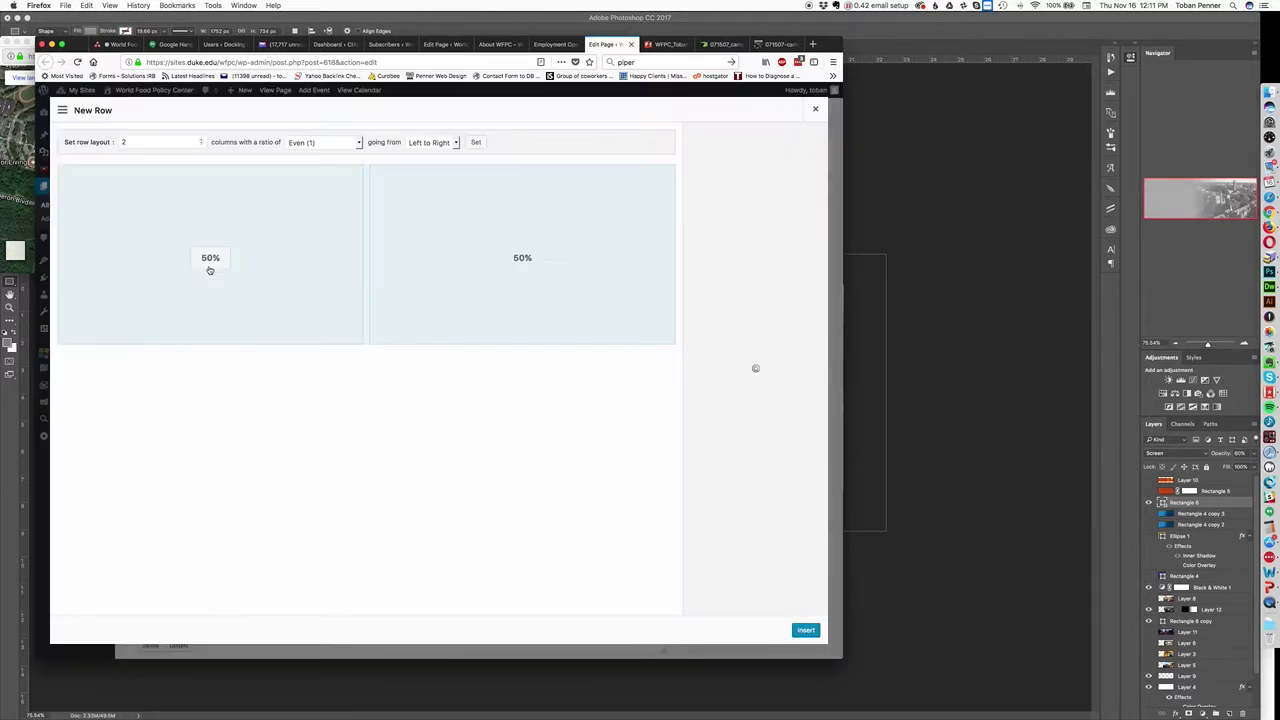
{"action": "left_click", "coordinate": [200, 144]}
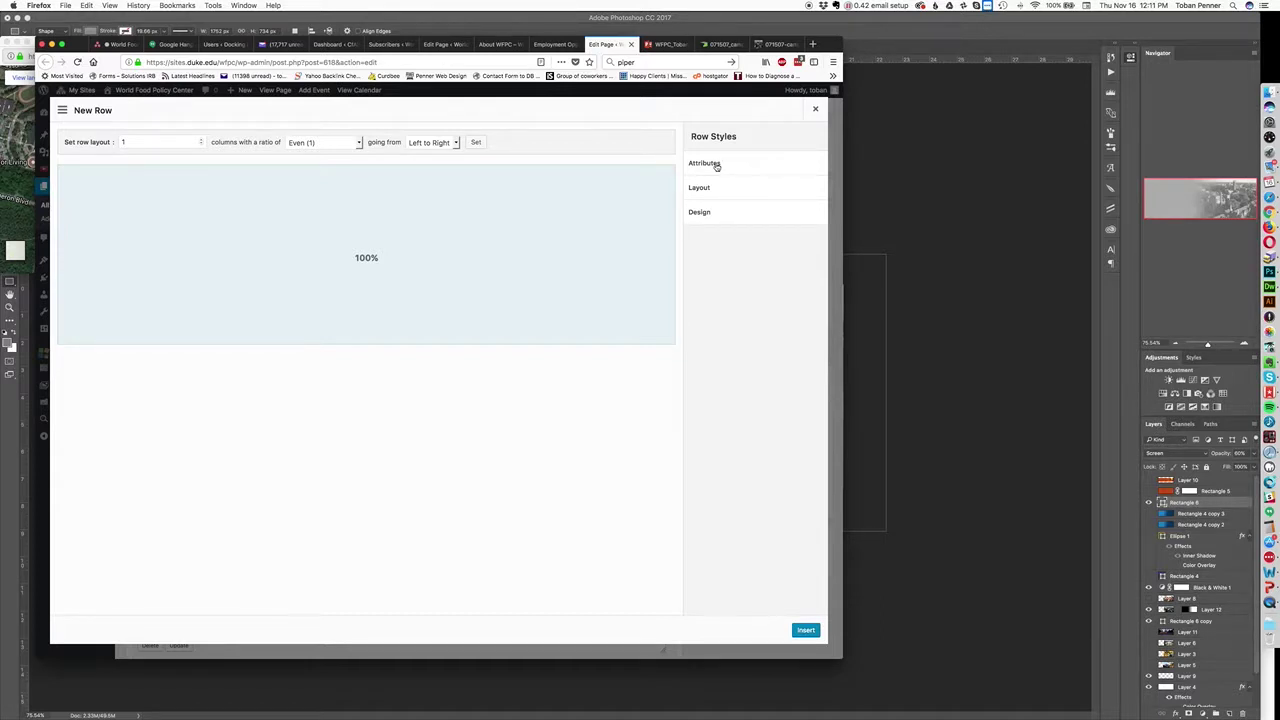
{"action": "left_click", "coordinate": [548, 46]}
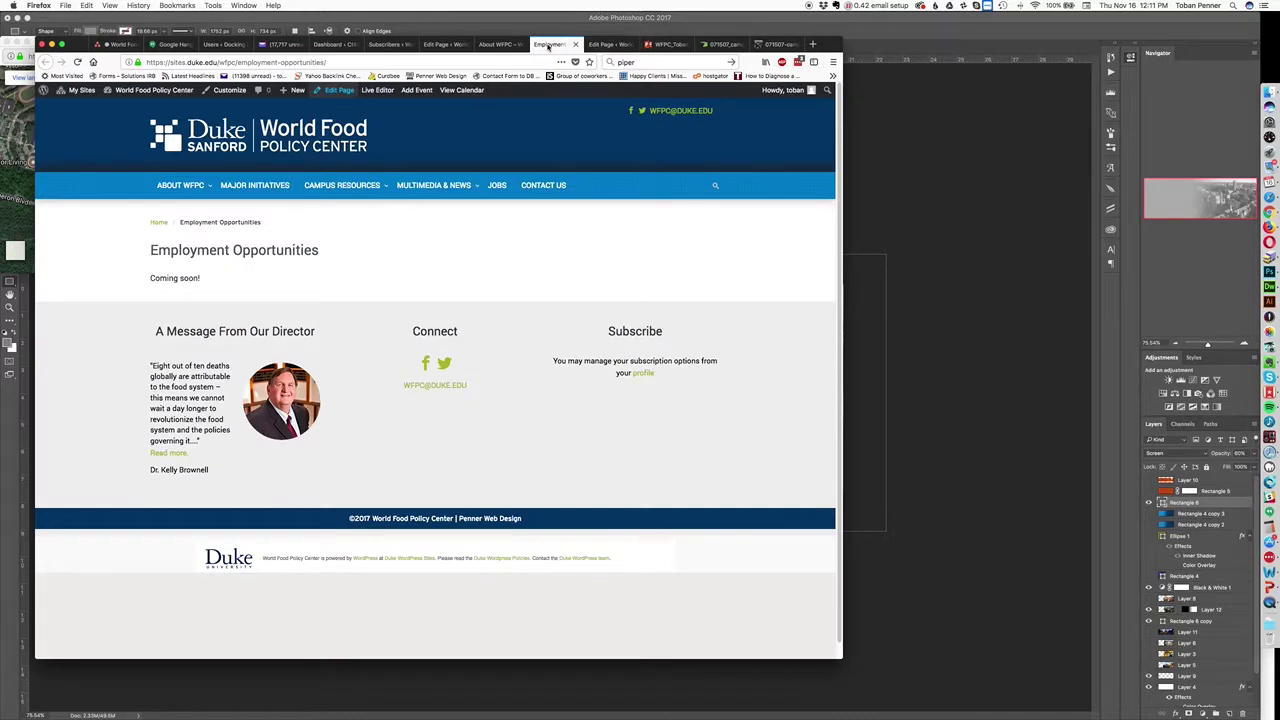
- Copy the 'featured-image' Row Class from the About WFPC banner row's attributes
{"action": "left_click", "coordinate": [489, 45]}
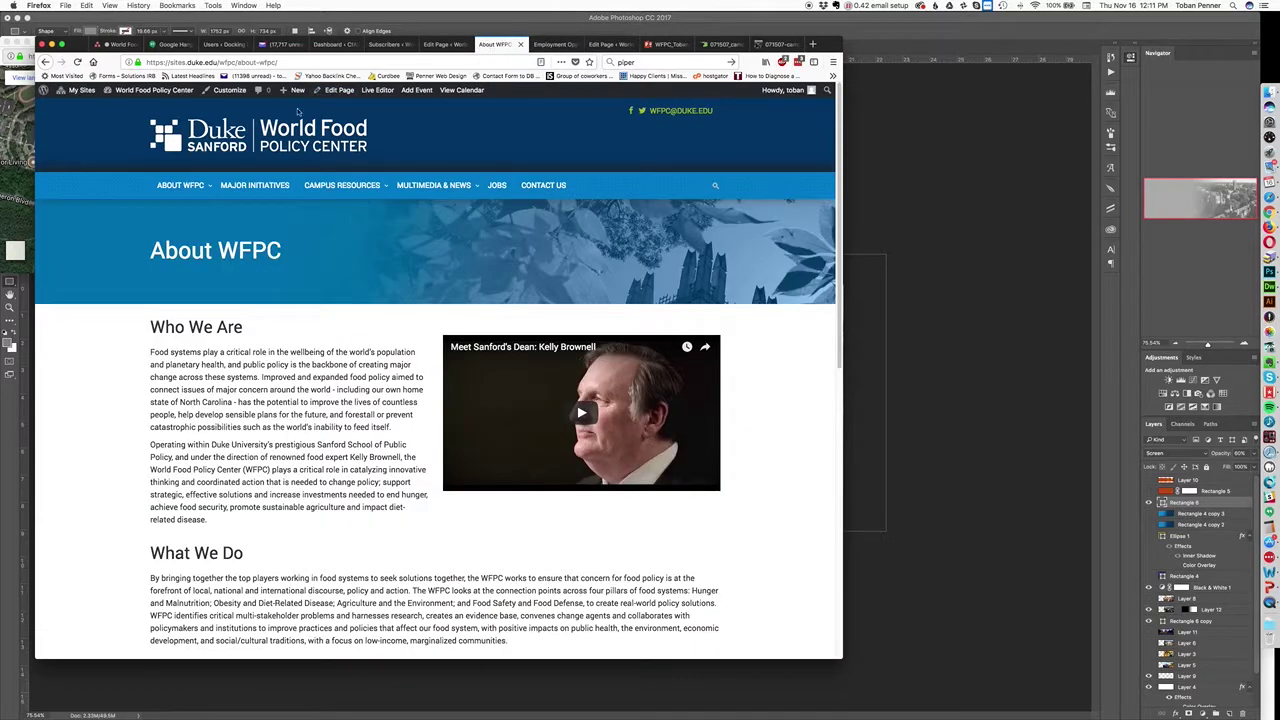
{"action": "left_click", "coordinate": [338, 90], "text": "super"}
{"action": "left_click", "coordinate": [518, 45]}
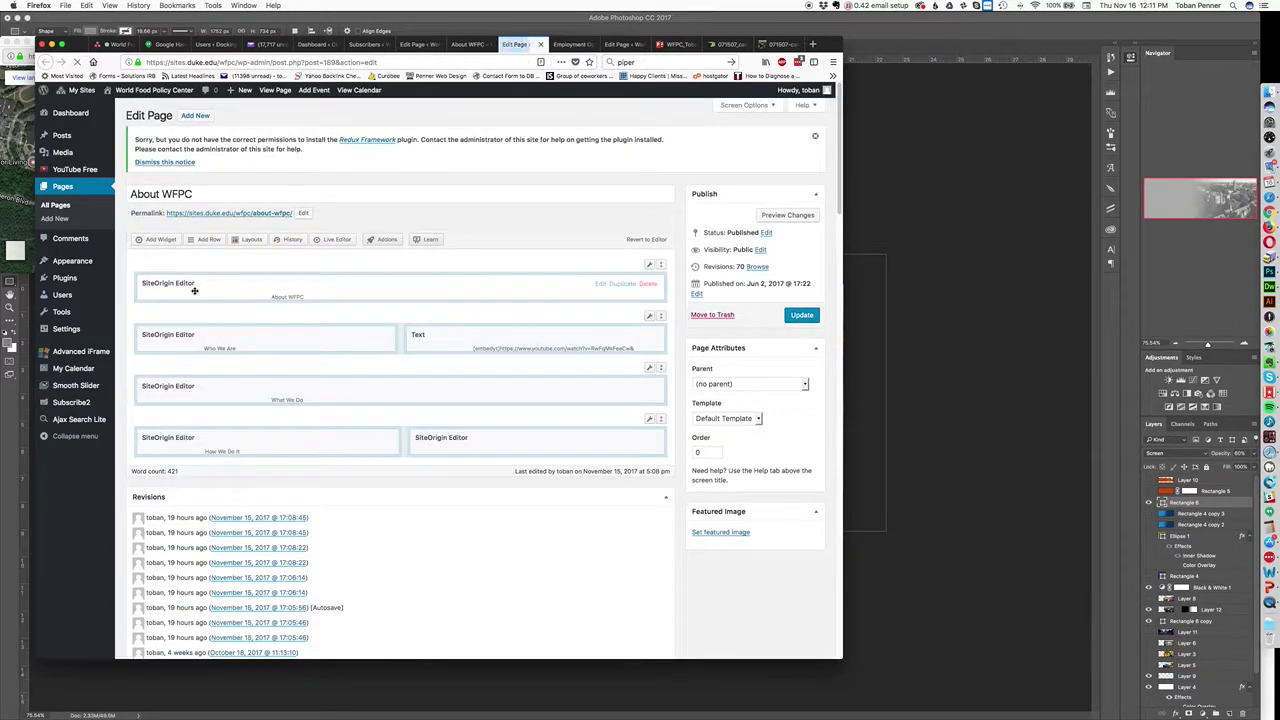
{"action": "left_click", "coordinate": [648, 266]}
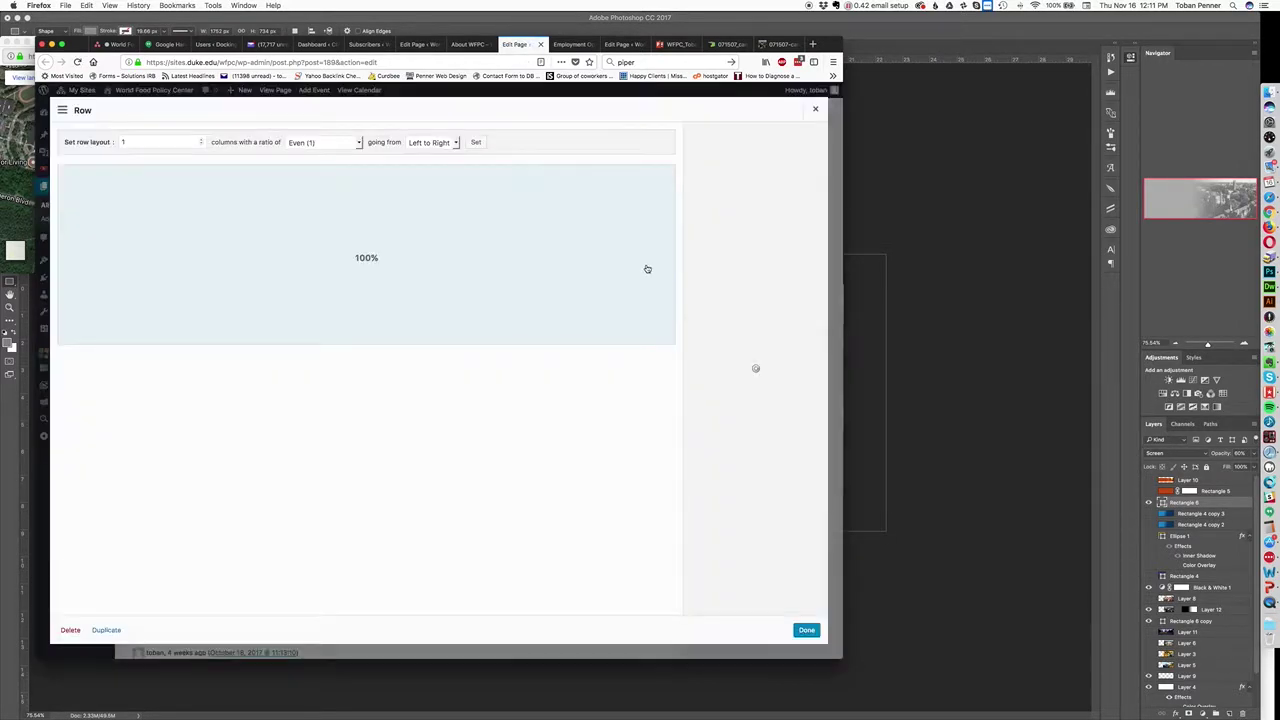
{"action": "left_click", "coordinate": [729, 169]}
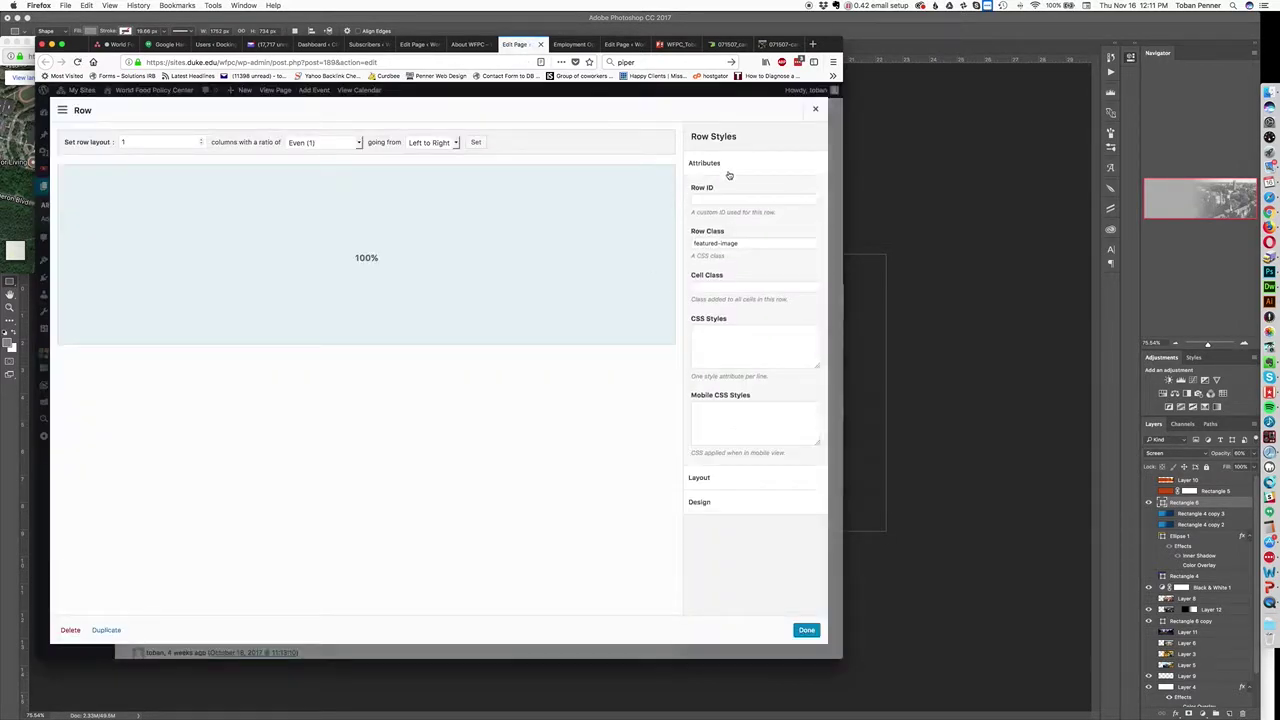
{"action": "triple_click", "coordinate": [745, 244]}
{"action": "key", "text": "ctrl+c"}
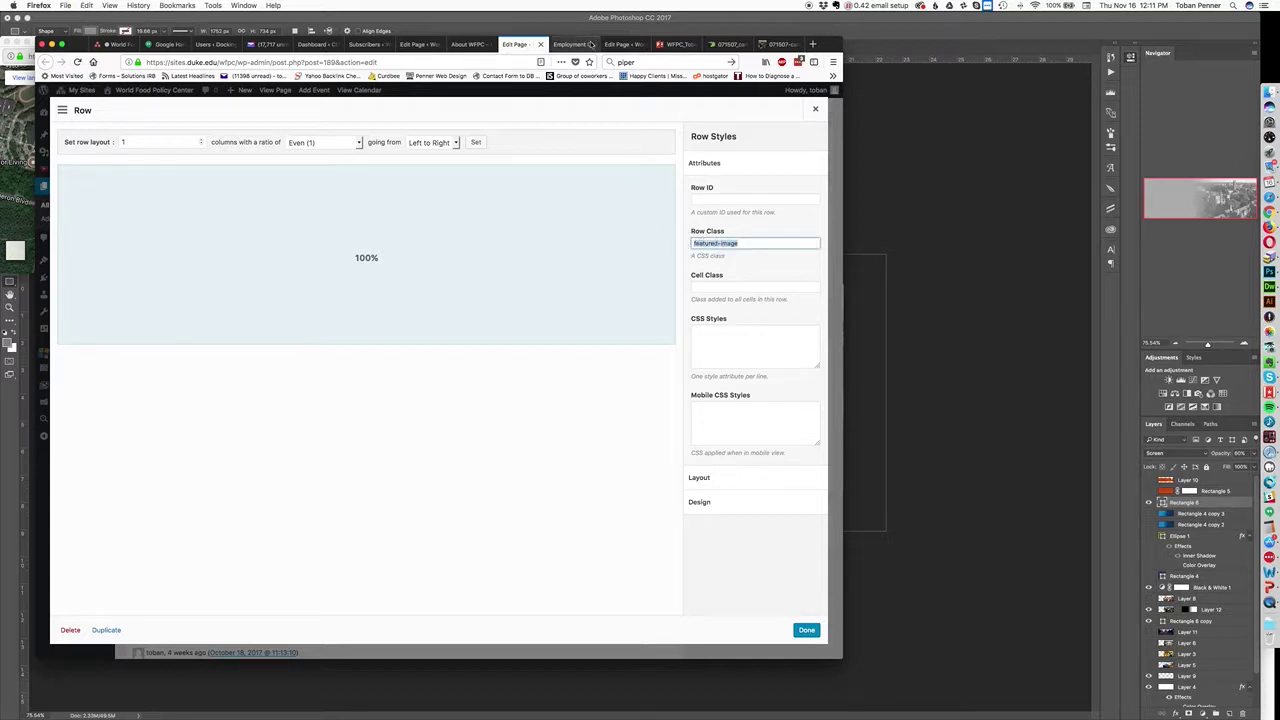
{"action": "left_click", "coordinate": [622, 47]}
- Paste 'featured-image' into the new row's Row Class field
{"action": "left_click", "coordinate": [723, 163]}
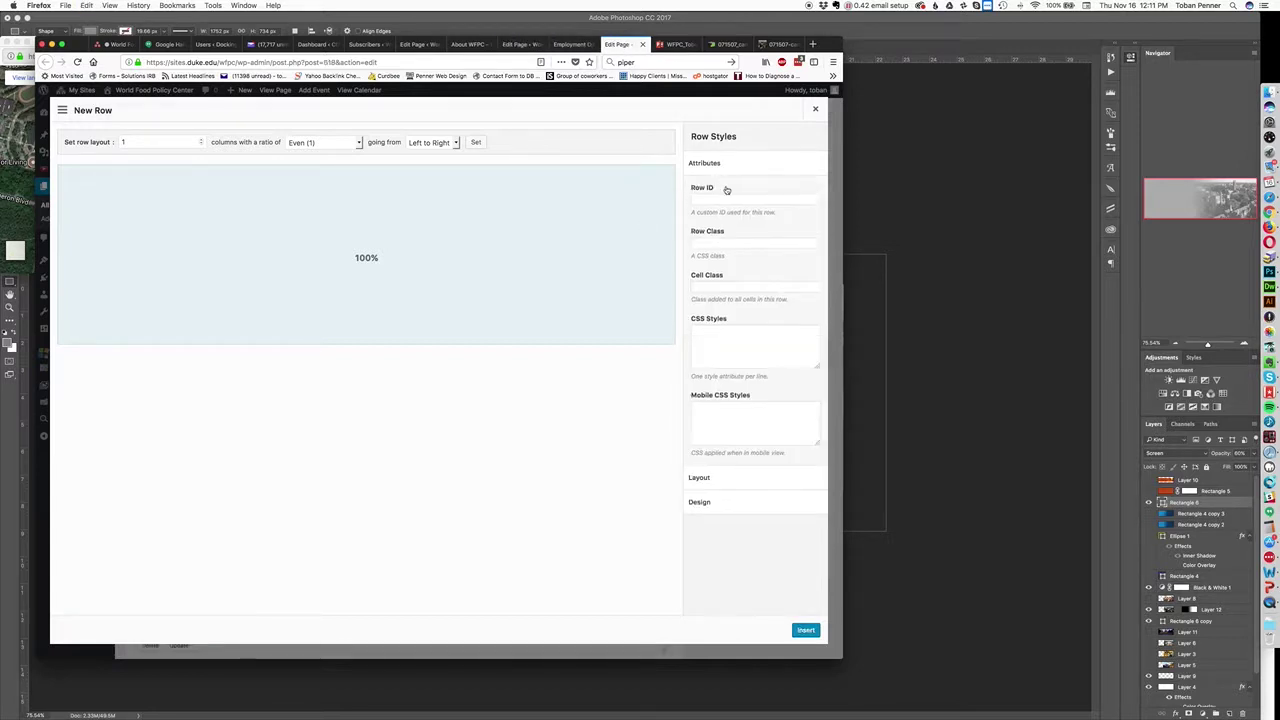
{"action": "left_click", "coordinate": [713, 242]}
{"action": "key", "text": "ctrl+v"}
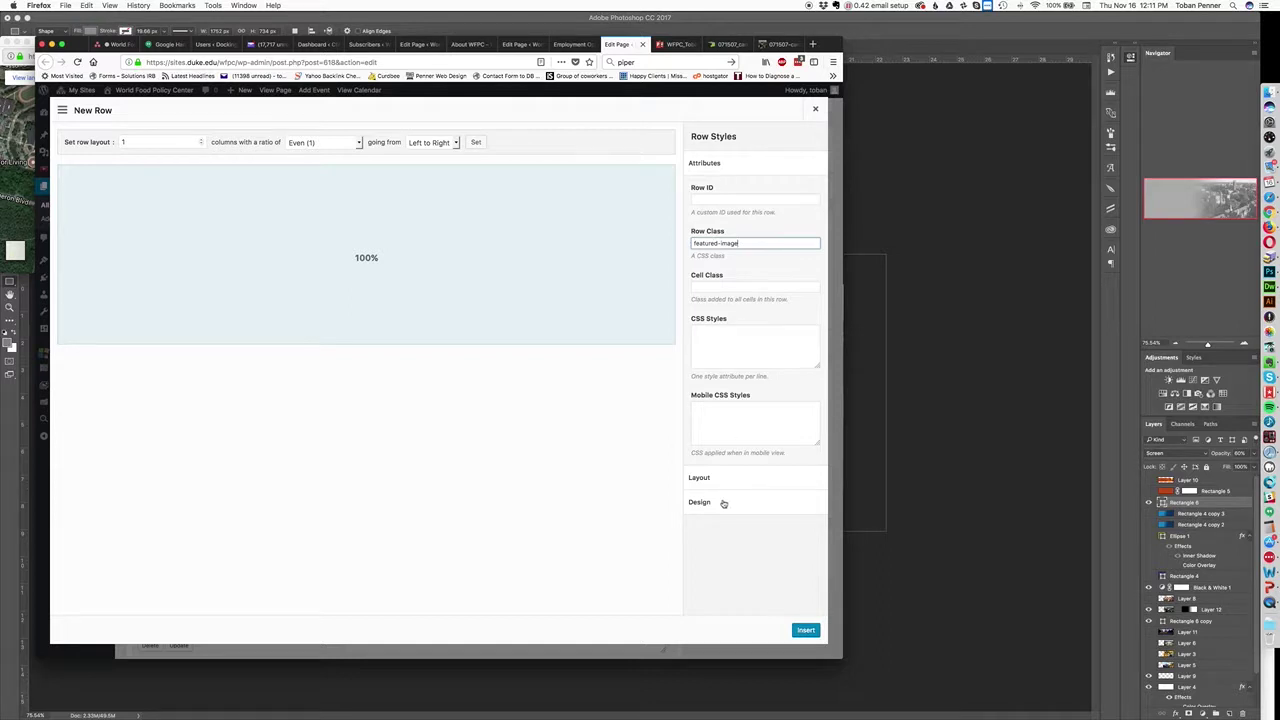
- Set the new row's Row Layout to Full Width and expand its Design settings
{"action": "left_click", "coordinate": [723, 478]}
{"action": "scroll", "coordinate": [722, 480], "scroll_direction": "down", "scroll_amount": 2}
{"action": "scroll", "coordinate": [722, 480], "scroll_direction": "down", "scroll_amount": 2}
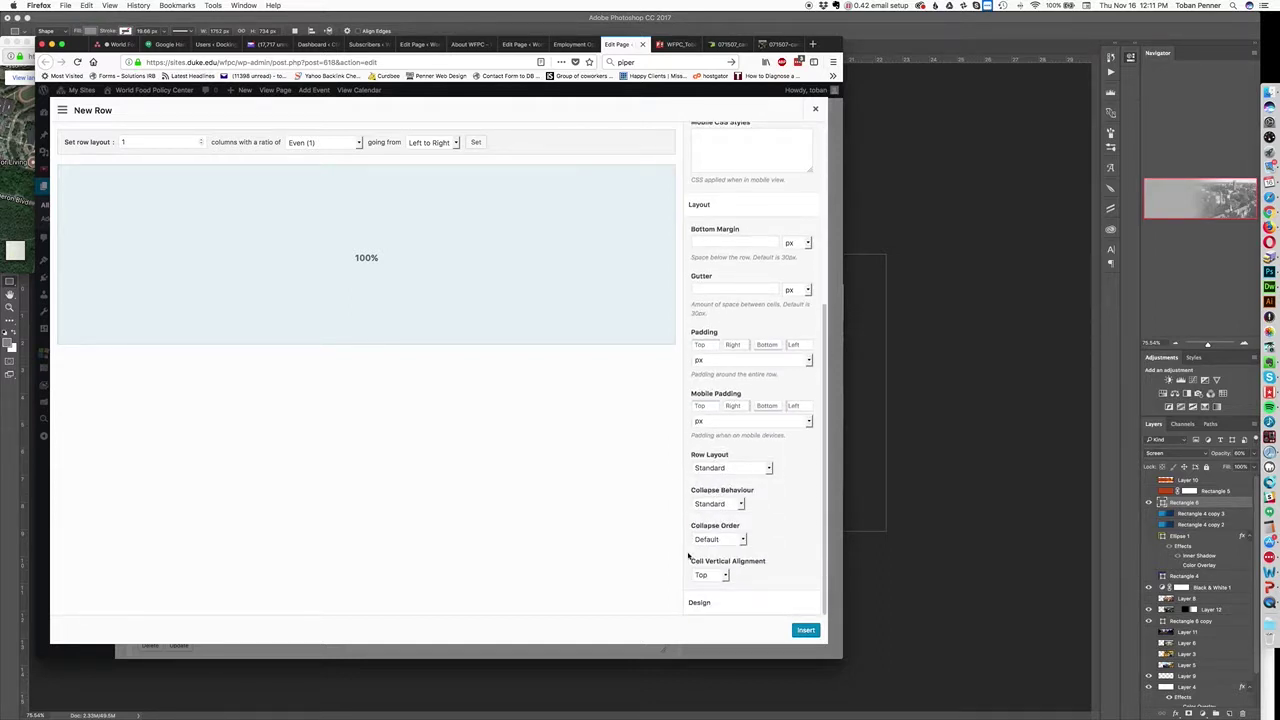
{"action": "left_click", "coordinate": [730, 468]}
{"action": "left_click", "coordinate": [734, 468]}
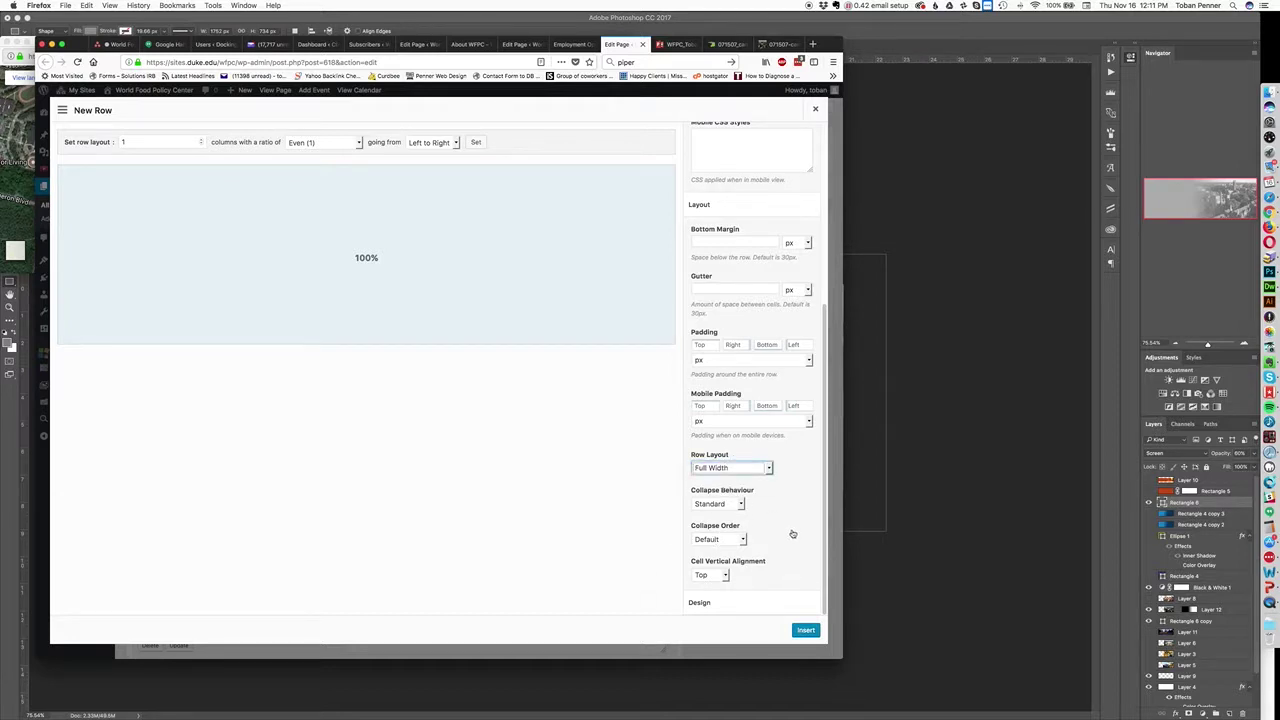
{"action": "left_click", "coordinate": [740, 603]}
{"action": "scroll", "coordinate": [766, 545], "scroll_direction": "down", "scroll_amount": 3}
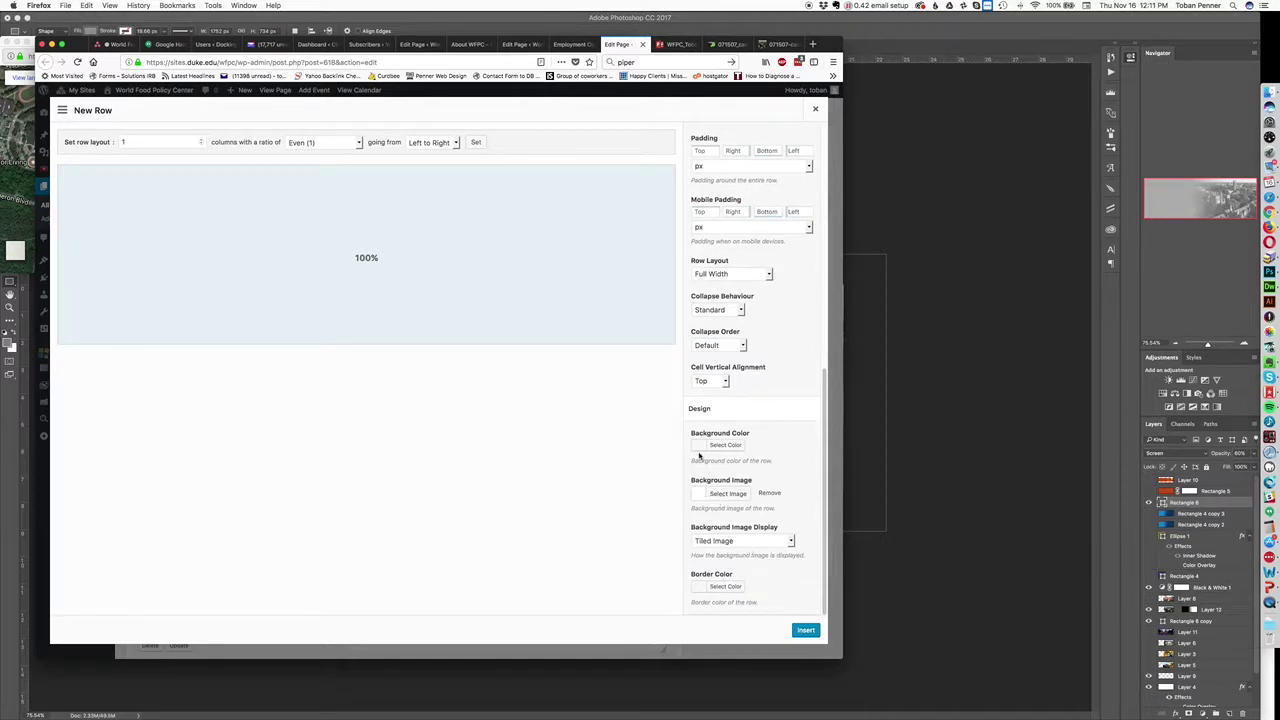
- Upload jobs.jpg to the media library as the row's background image
{"action": "left_click", "coordinate": [716, 494]}
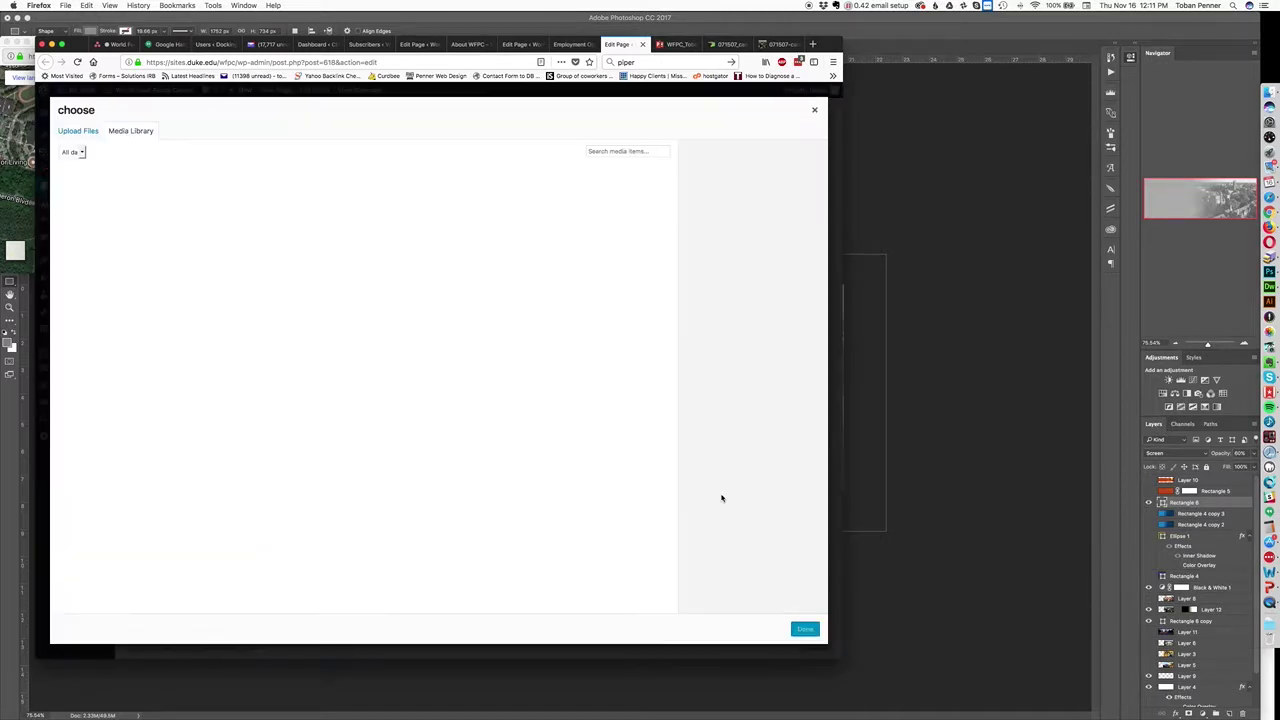
{"action": "left_click", "coordinate": [74, 130]}
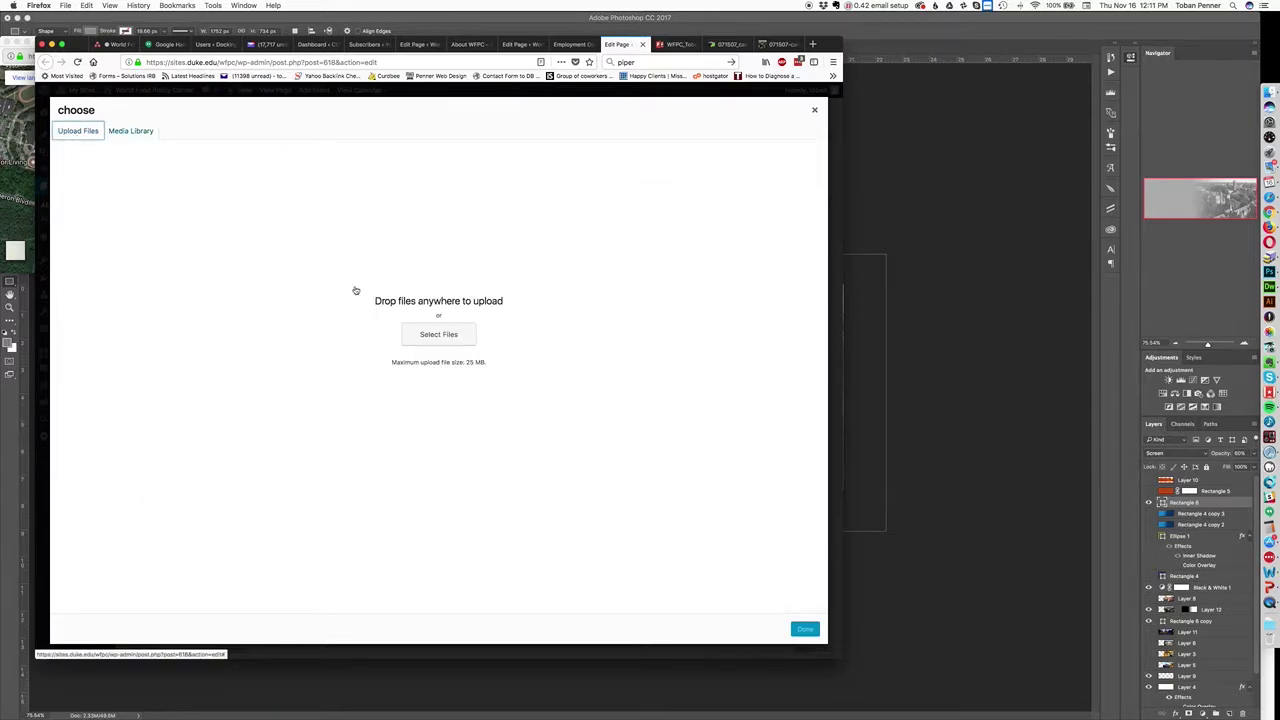
{"action": "left_click", "coordinate": [439, 335]}
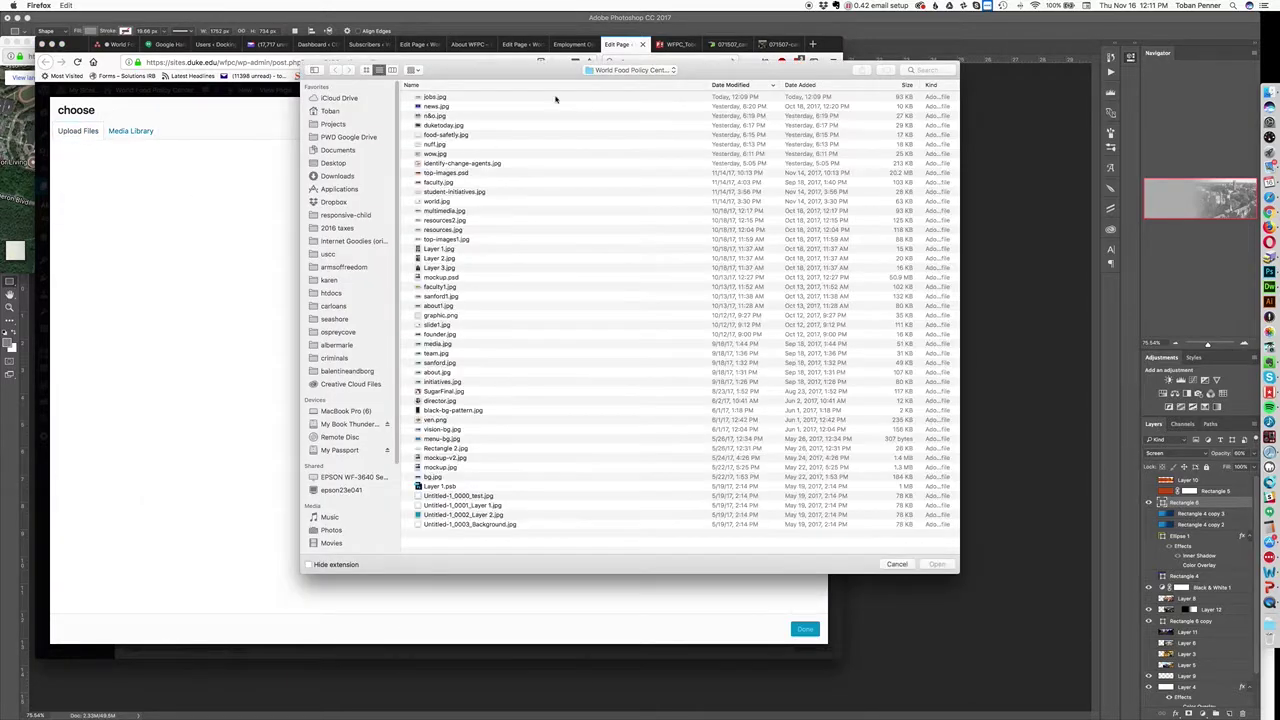
{"action": "double_click", "coordinate": [436, 97]}
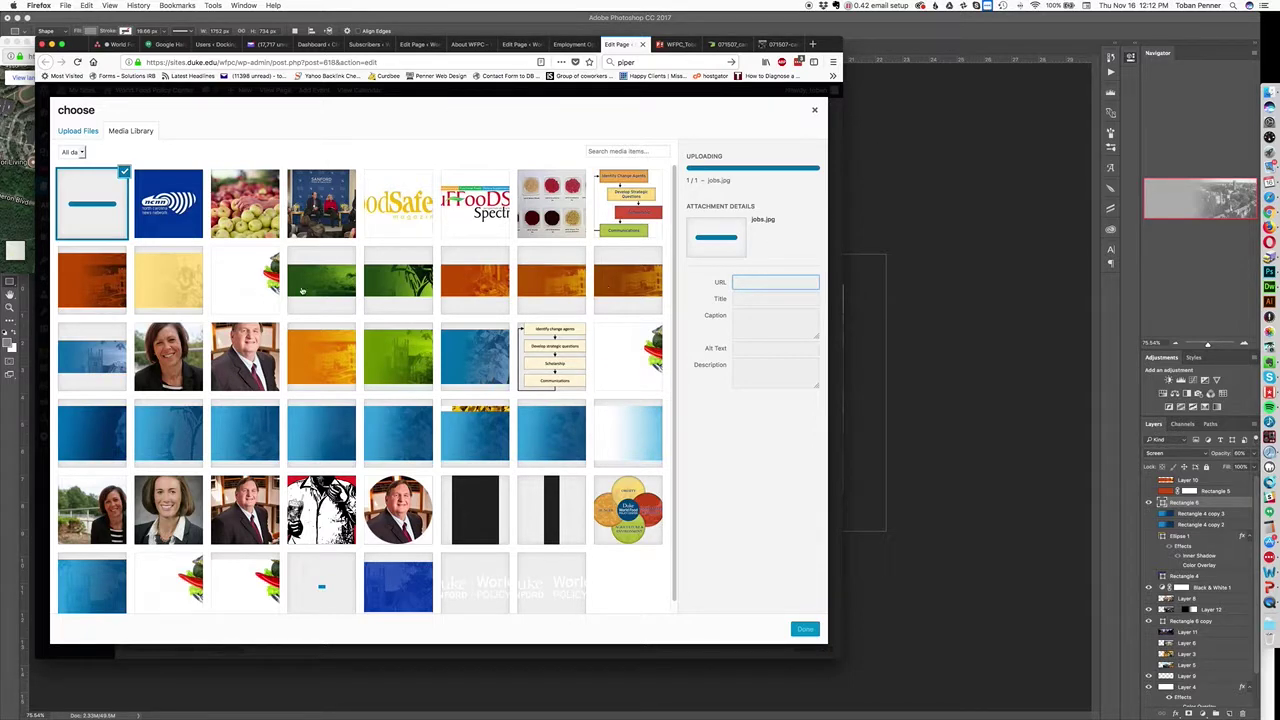
{"action": "left_click", "coordinate": [887, 258]}
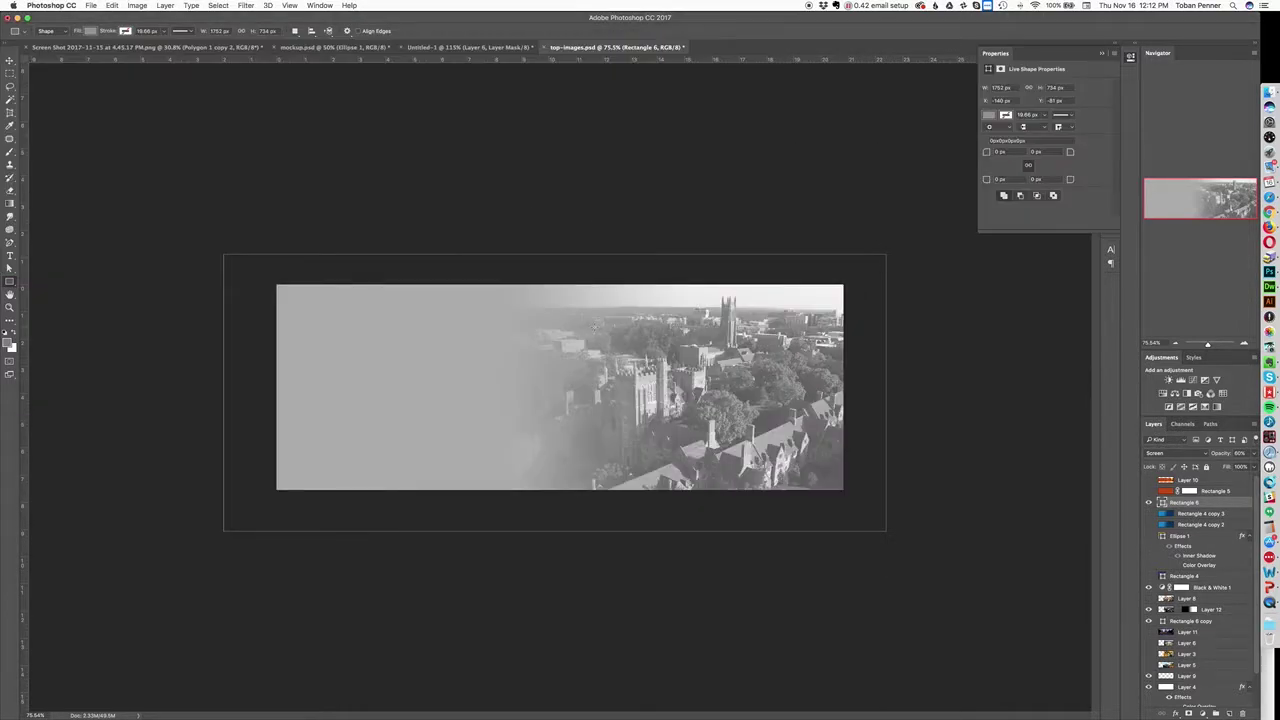
{"action": "key", "text": "super+Tab"}
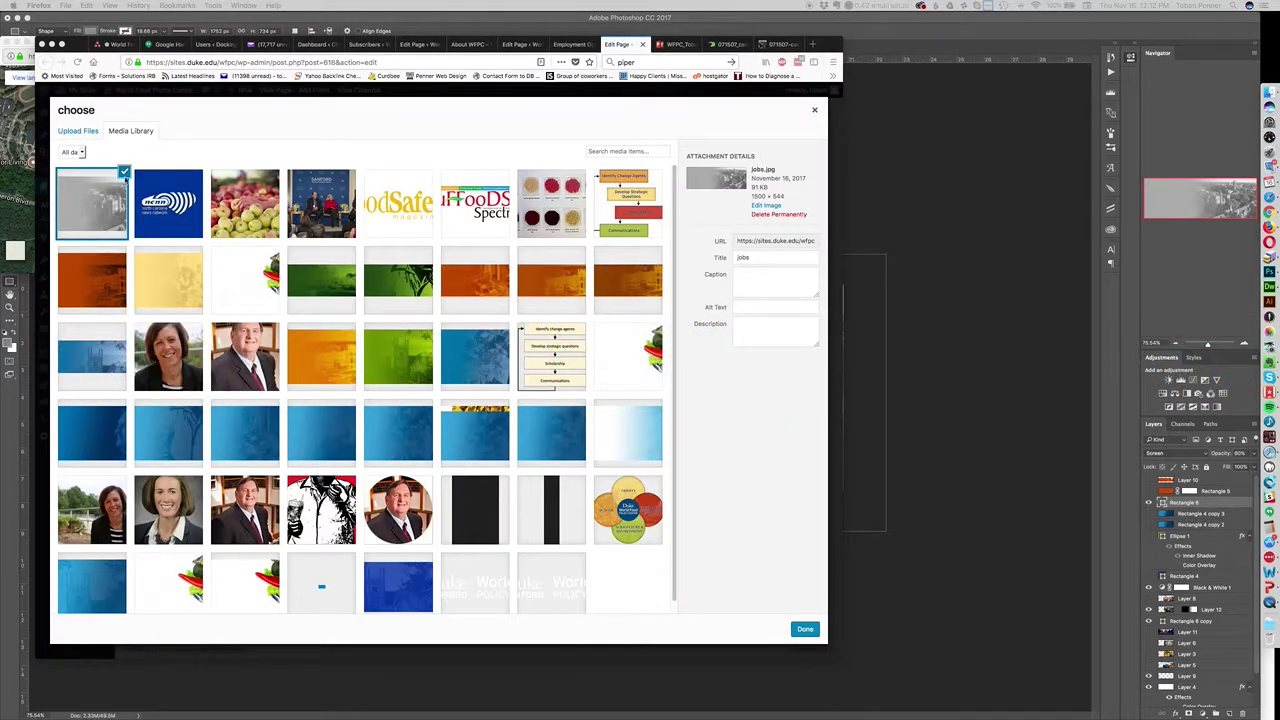
- Set the jobs.jpg background display to Cover and insert the full-width row
{"action": "left_click", "coordinate": [805, 629]}
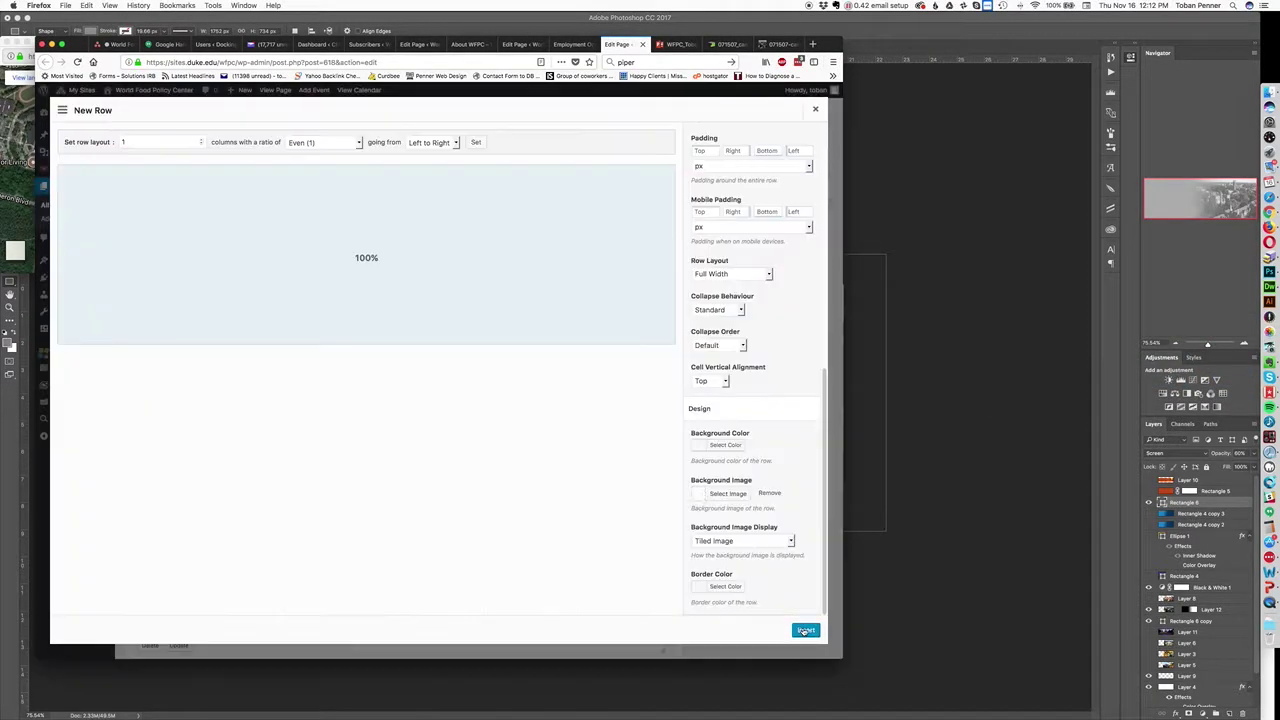
{"action": "left_click", "coordinate": [710, 540]}
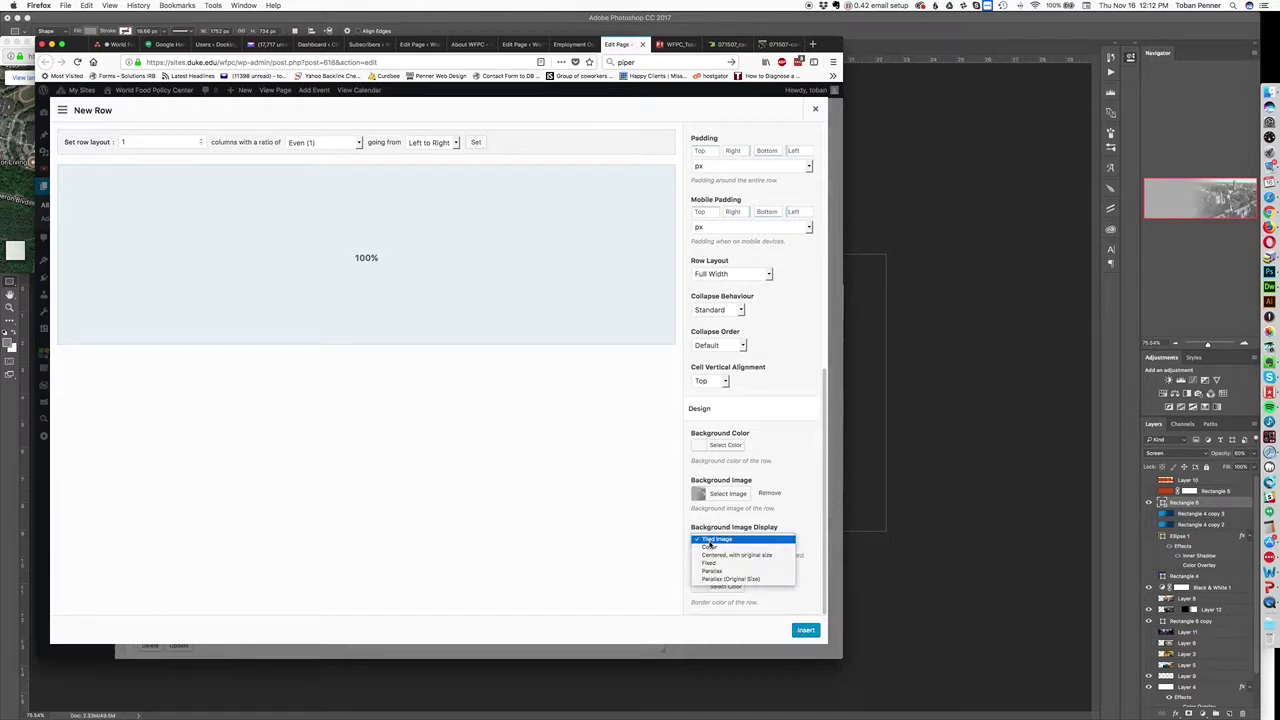
{"action": "left_click", "coordinate": [710, 546]}
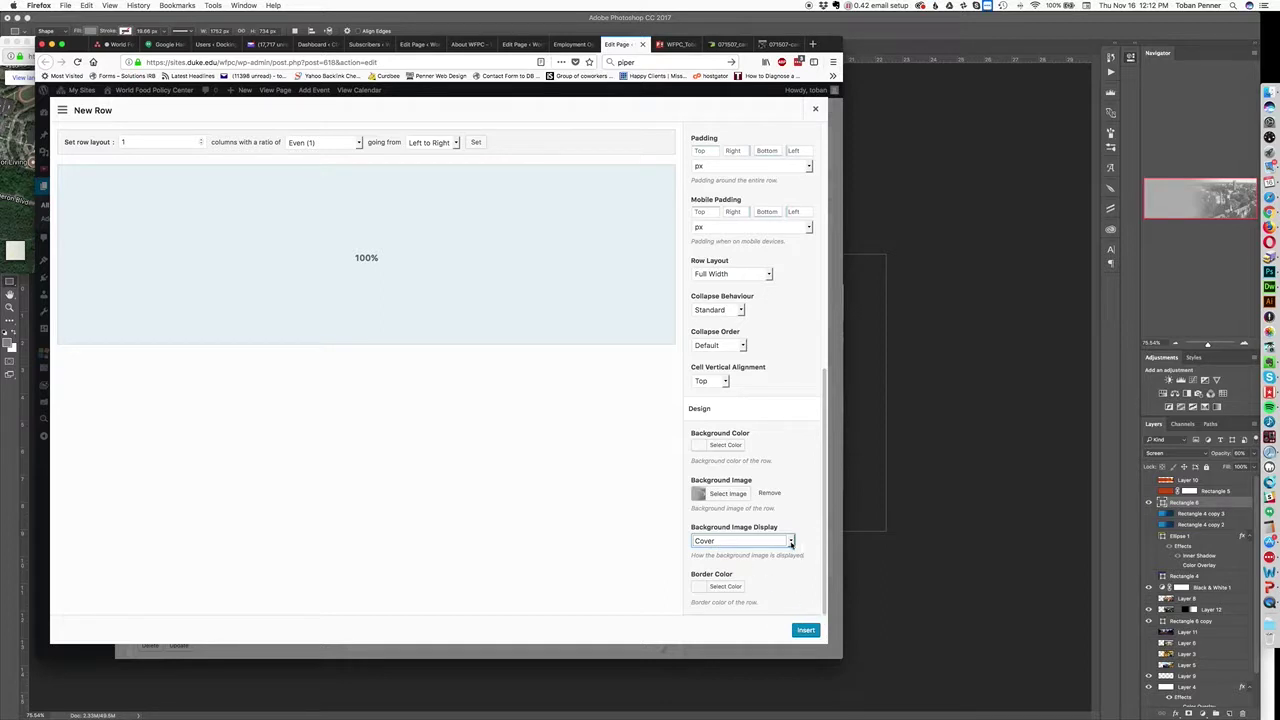
{"action": "left_click", "coordinate": [805, 631]}
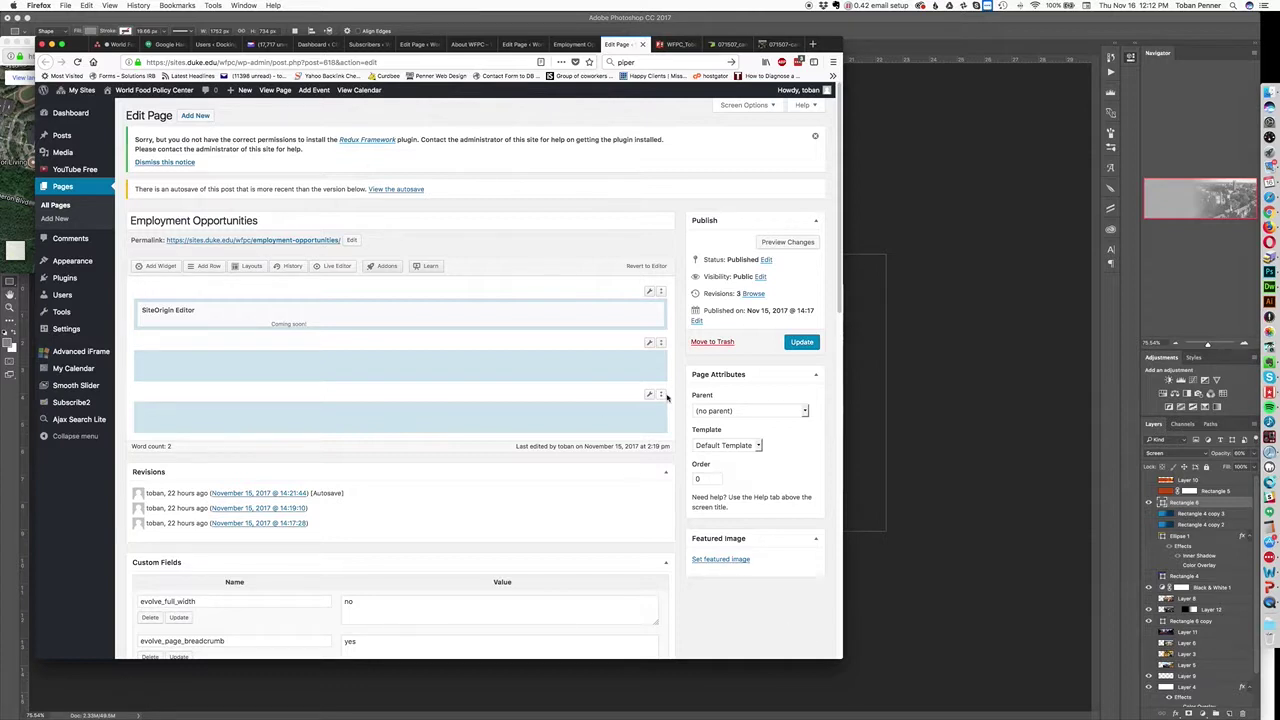
{"action": "mouse_move", "coordinate": [649, 394]}
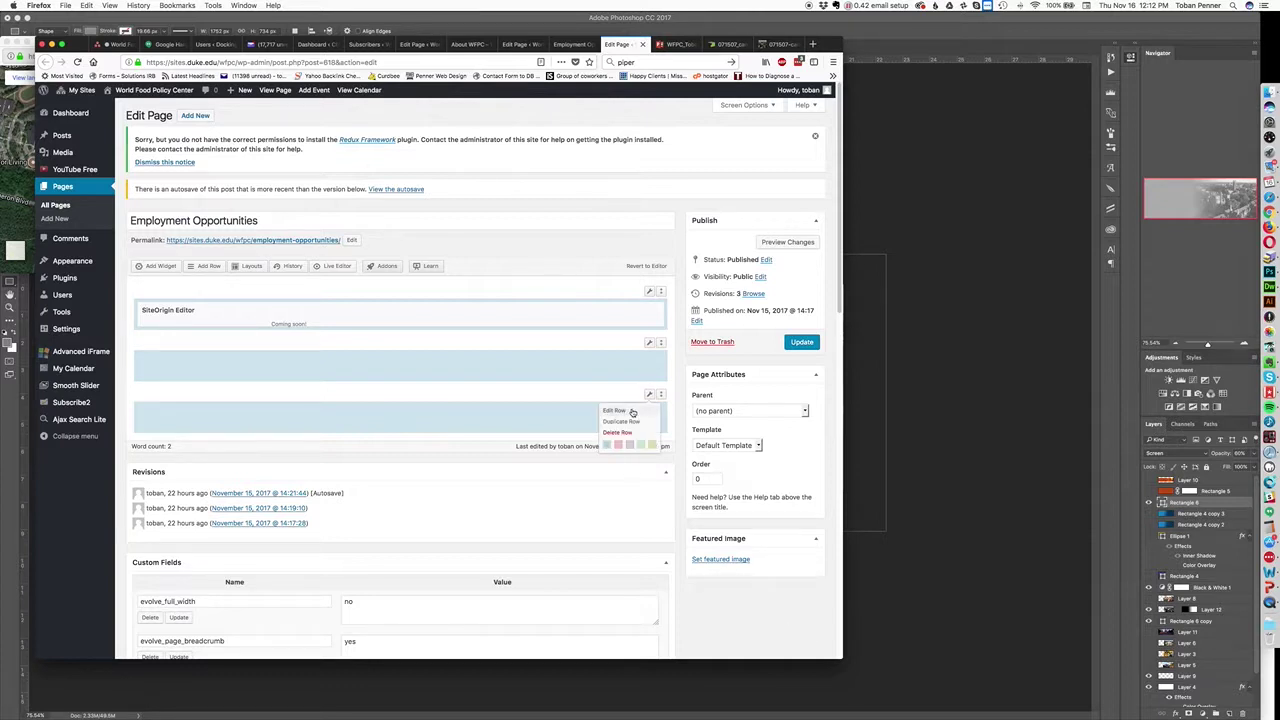
- Delete the extra empty third row from the page layout
{"action": "left_click", "coordinate": [632, 412]}
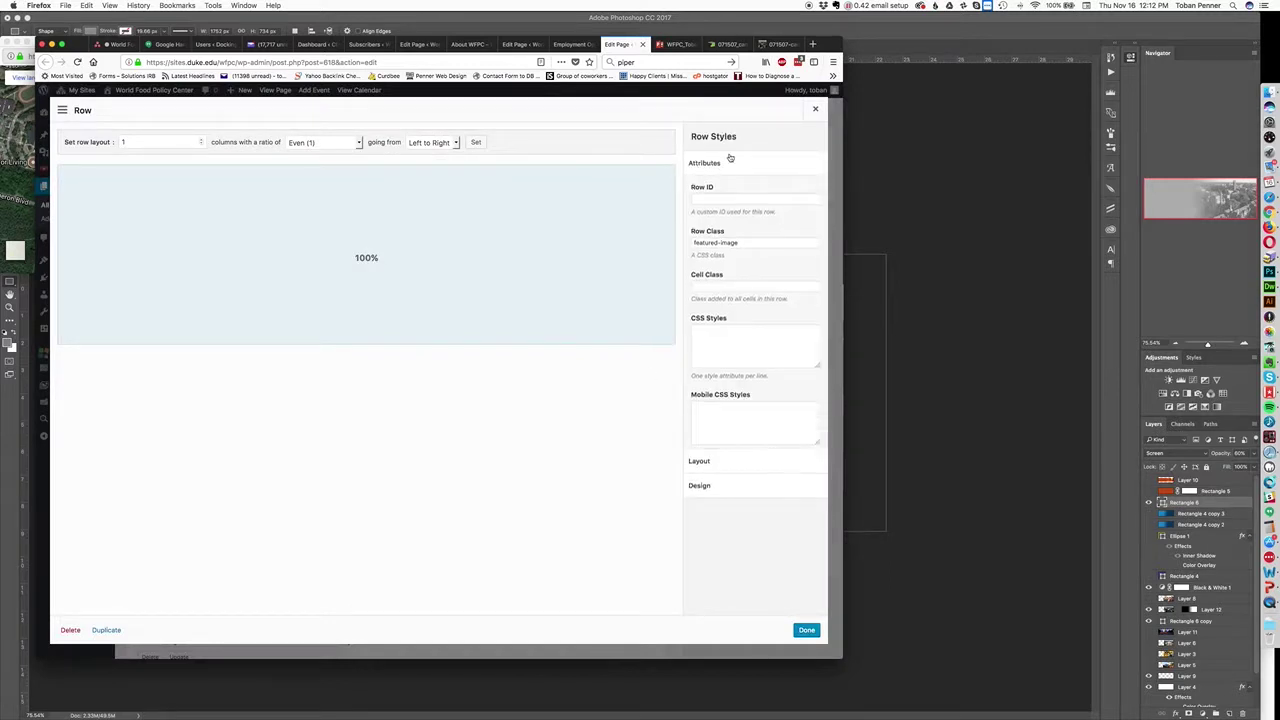
{"action": "left_click", "coordinate": [815, 109]}
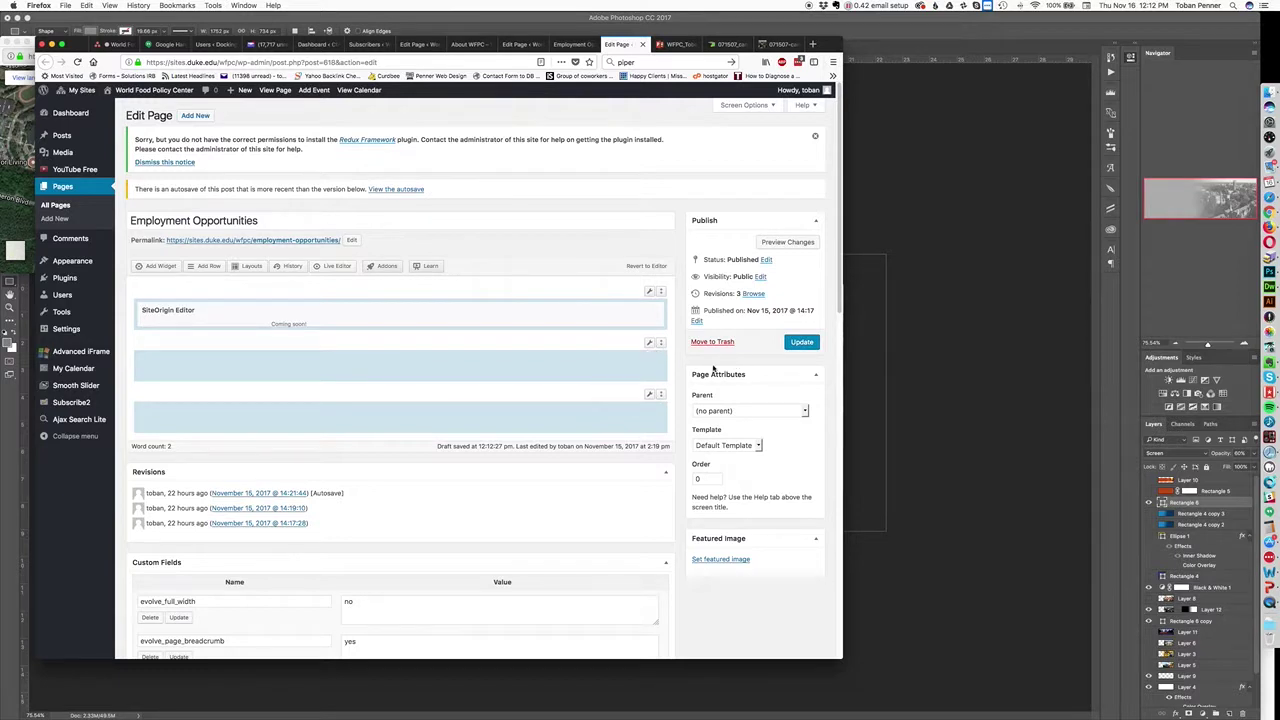
{"action": "left_click", "coordinate": [630, 382]}
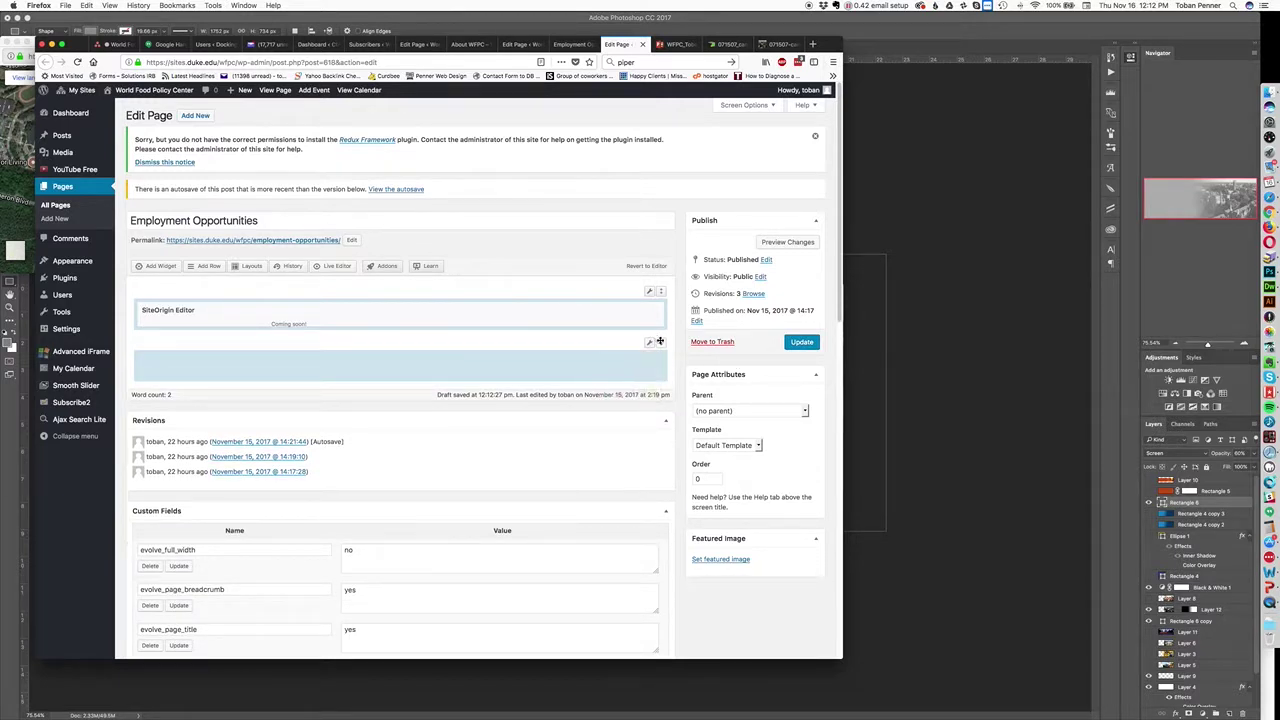
- Move the empty row above 'Coming soon!' and place a SiteOrigin Editor widget in it
{"action": "left_click_drag", "start_coordinate": [661, 342], "coordinate": [663, 277]}
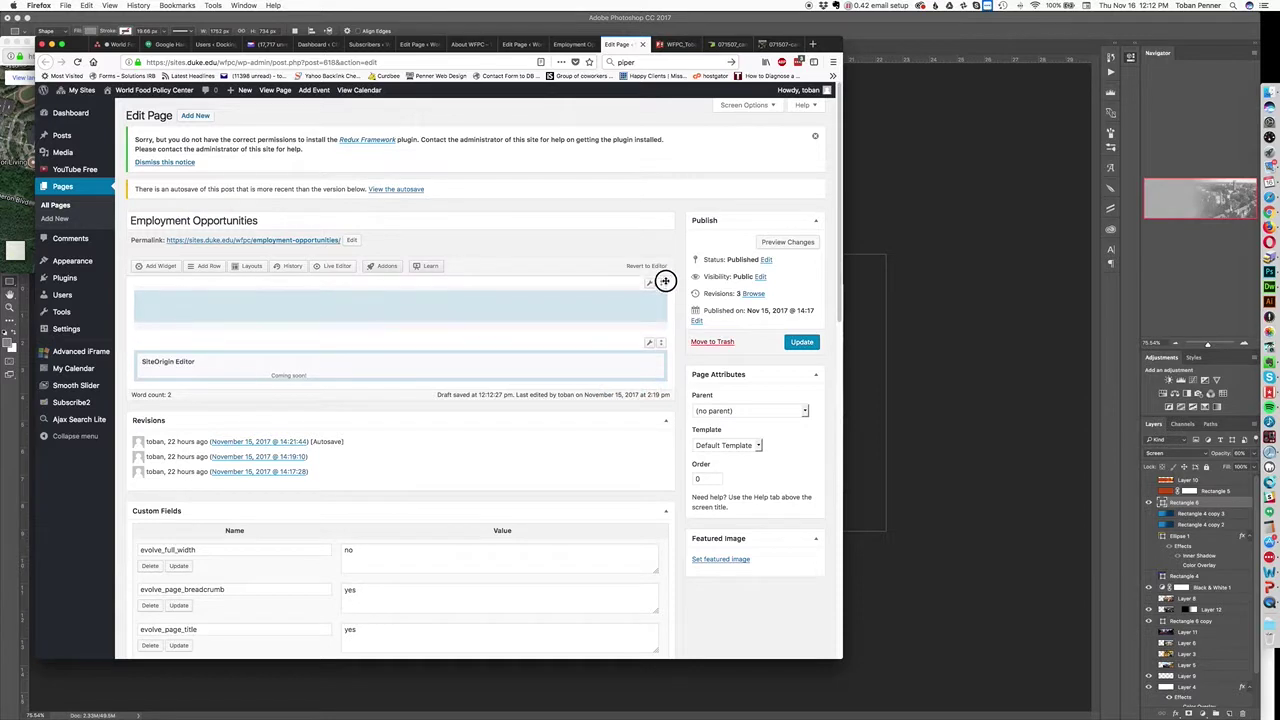
{"action": "left_click", "coordinate": [163, 266]}
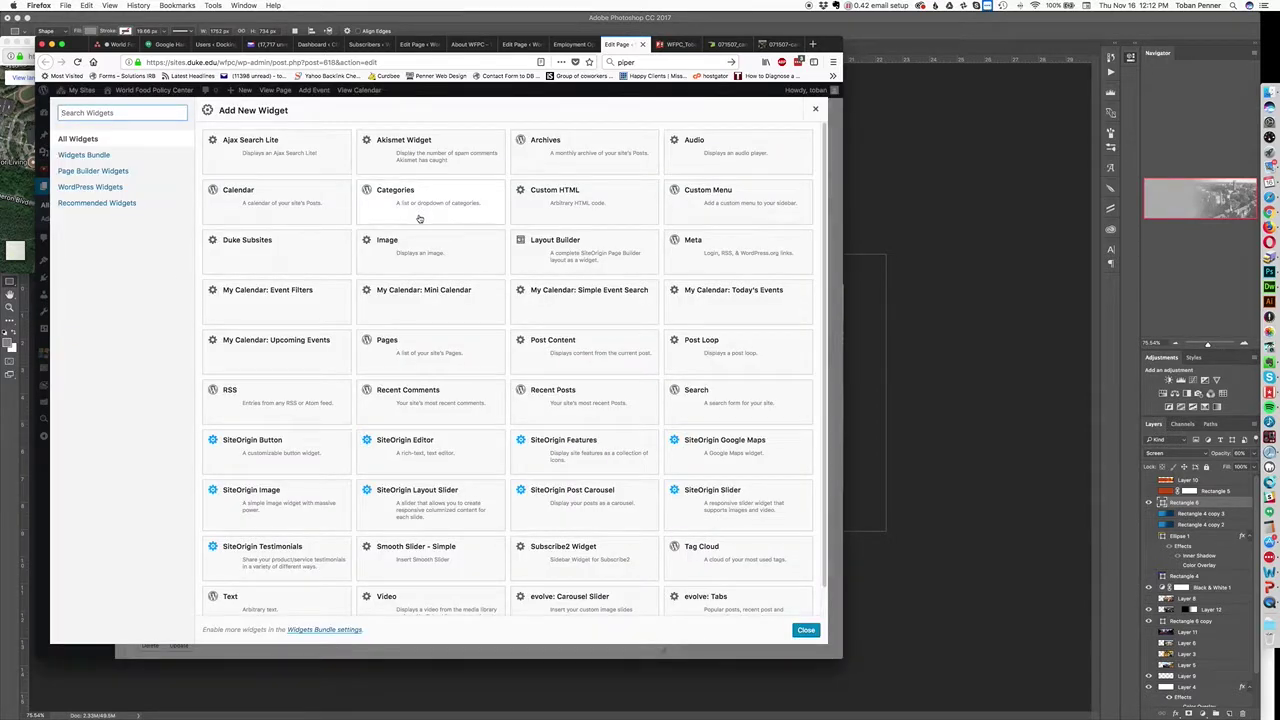
{"action": "left_click", "coordinate": [474, 459]}
{"action": "mouse_move", "coordinate": [400, 395]}
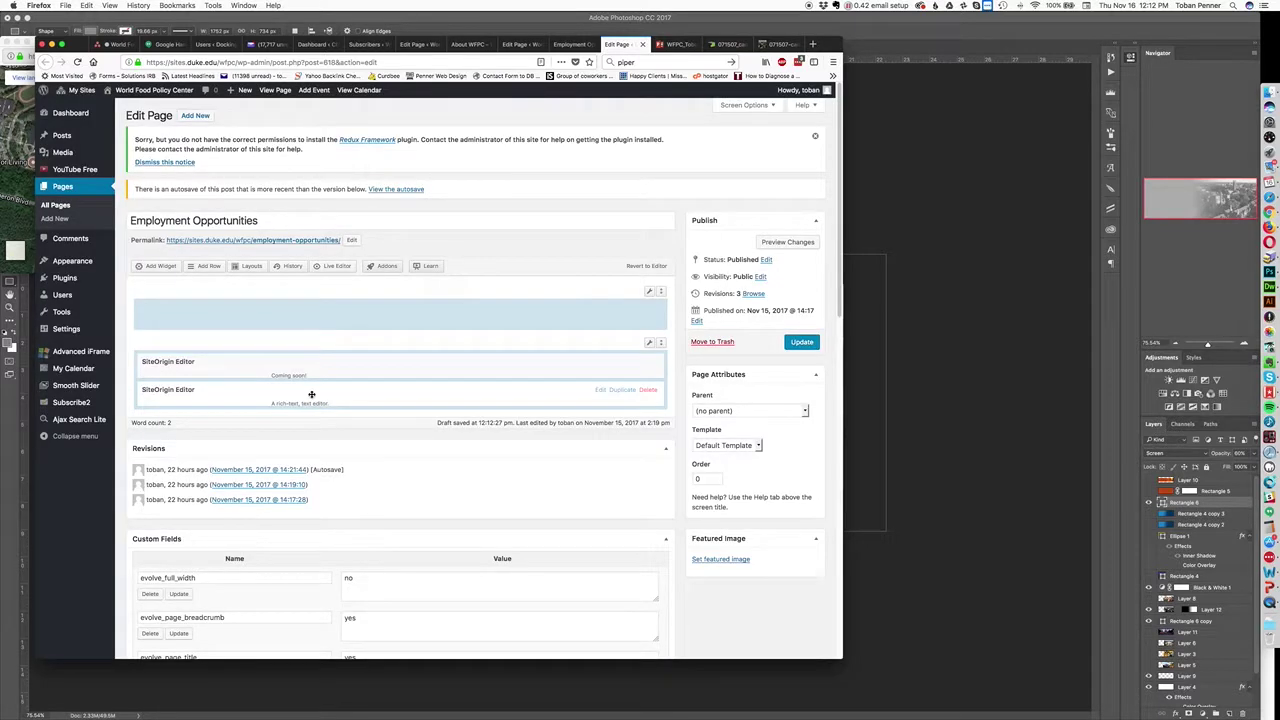
{"action": "left_click_drag", "start_coordinate": [310, 395], "coordinate": [326, 314]}
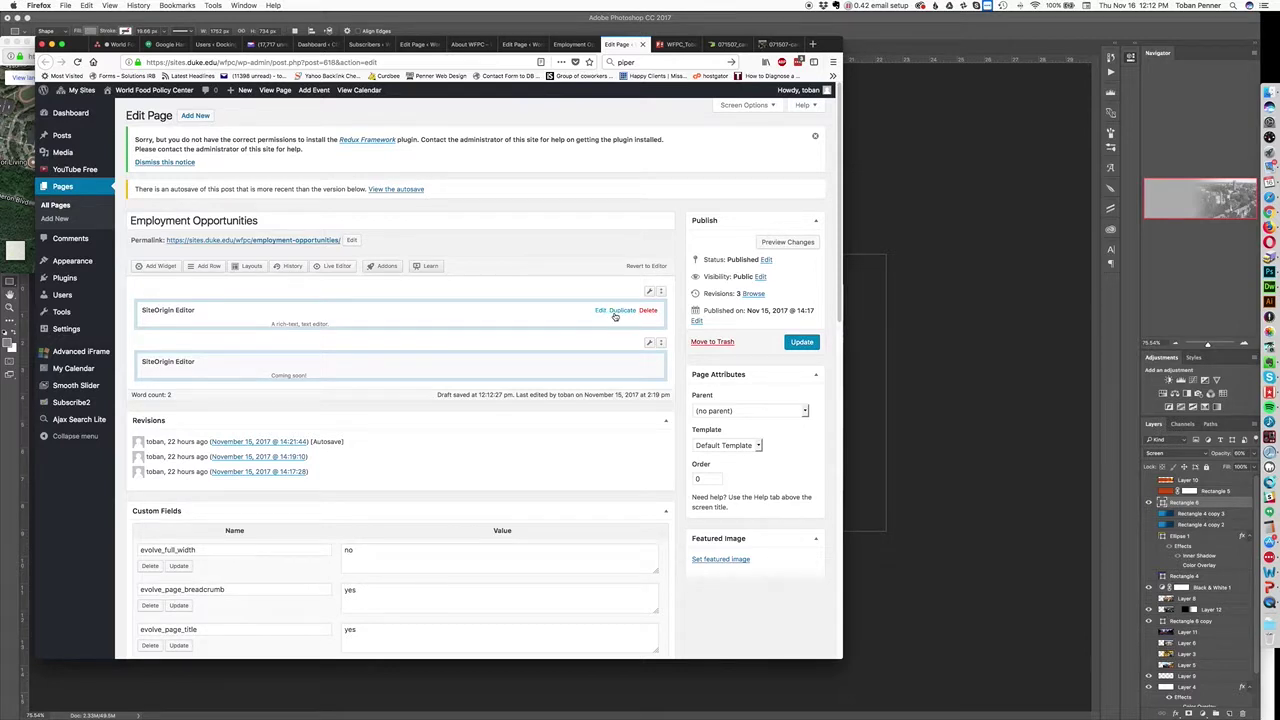
{"action": "left_click", "coordinate": [604, 313]}
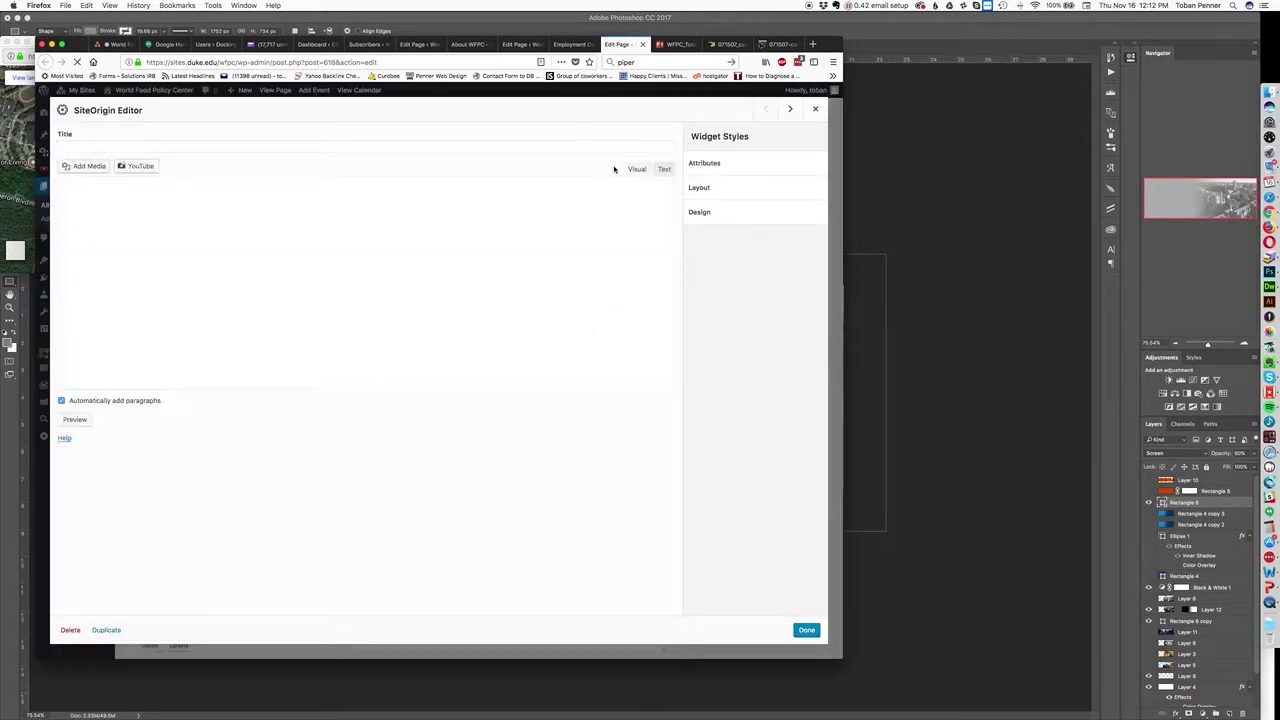
{"action": "left_click", "coordinate": [520, 46]}
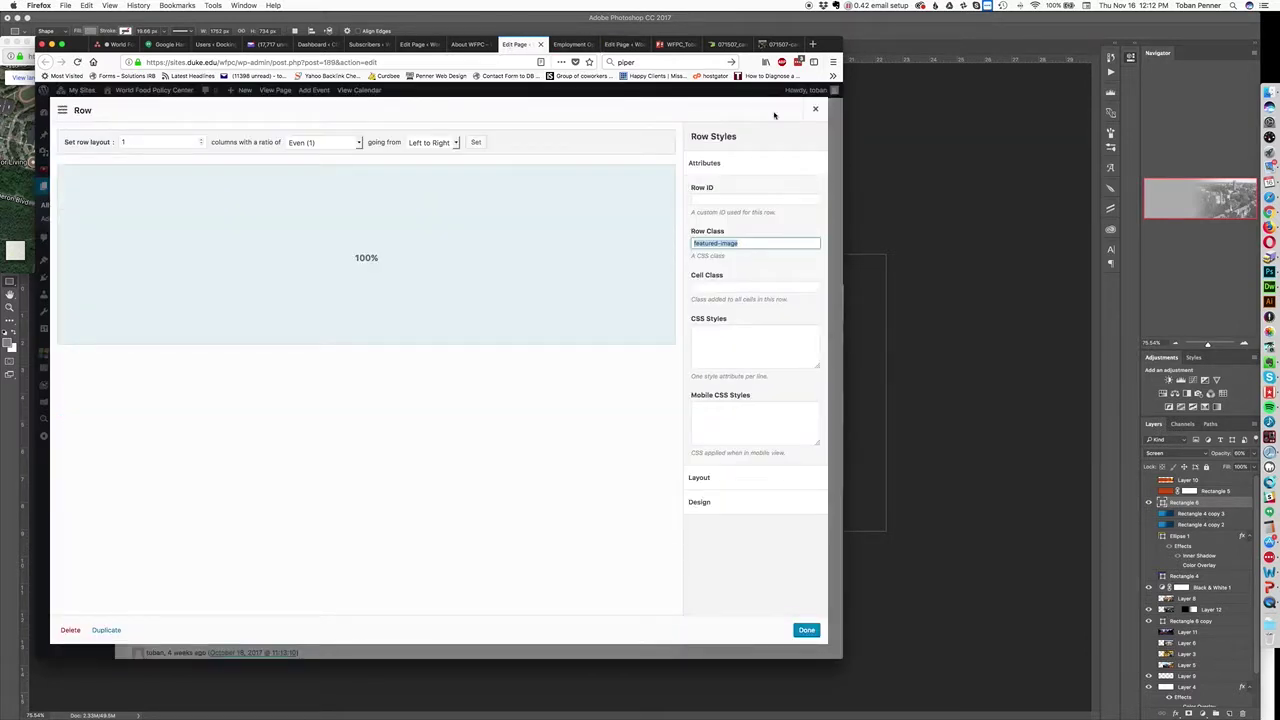
{"action": "left_click", "coordinate": [816, 110]}
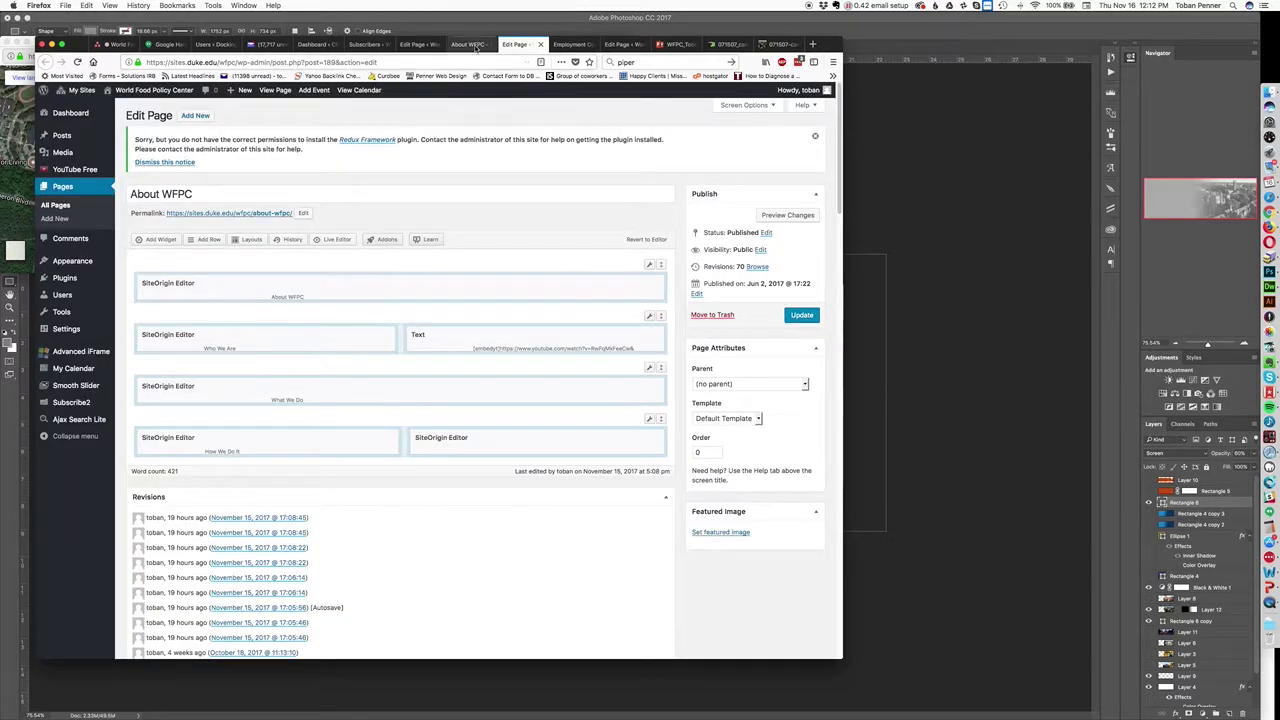
{"action": "mouse_move", "coordinate": [400, 287]}
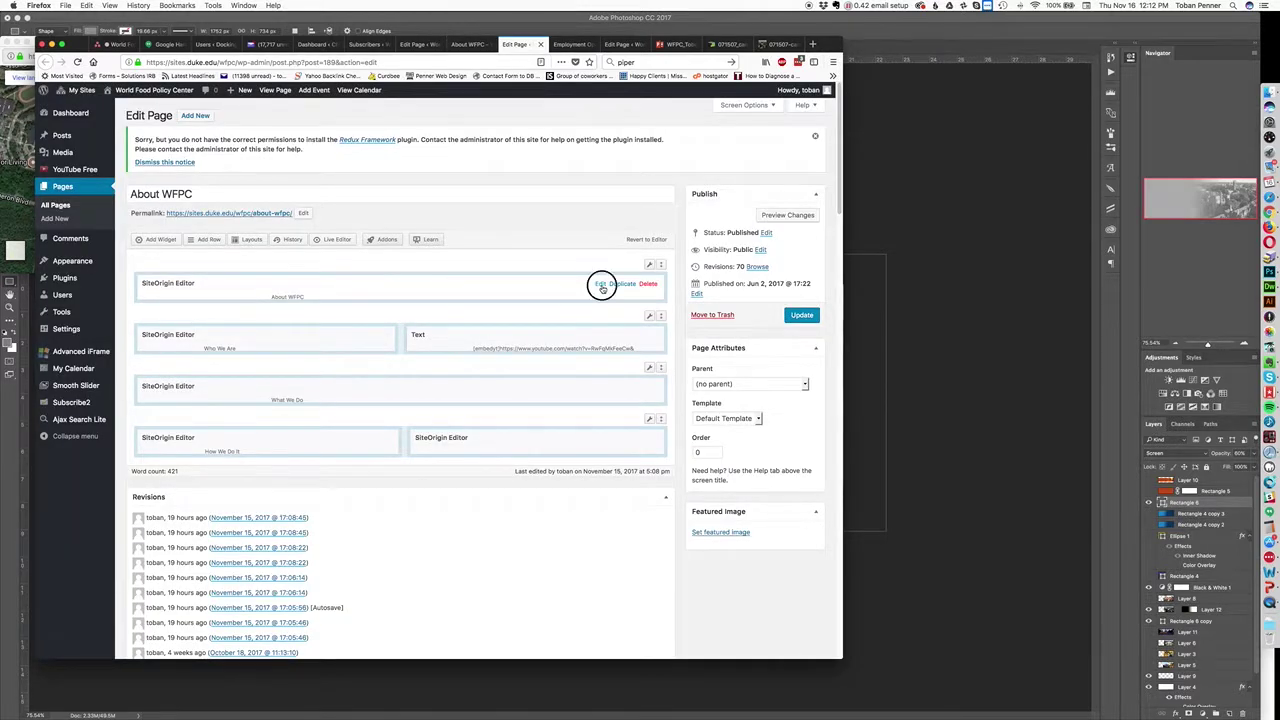
{"action": "left_click", "coordinate": [600, 284]}
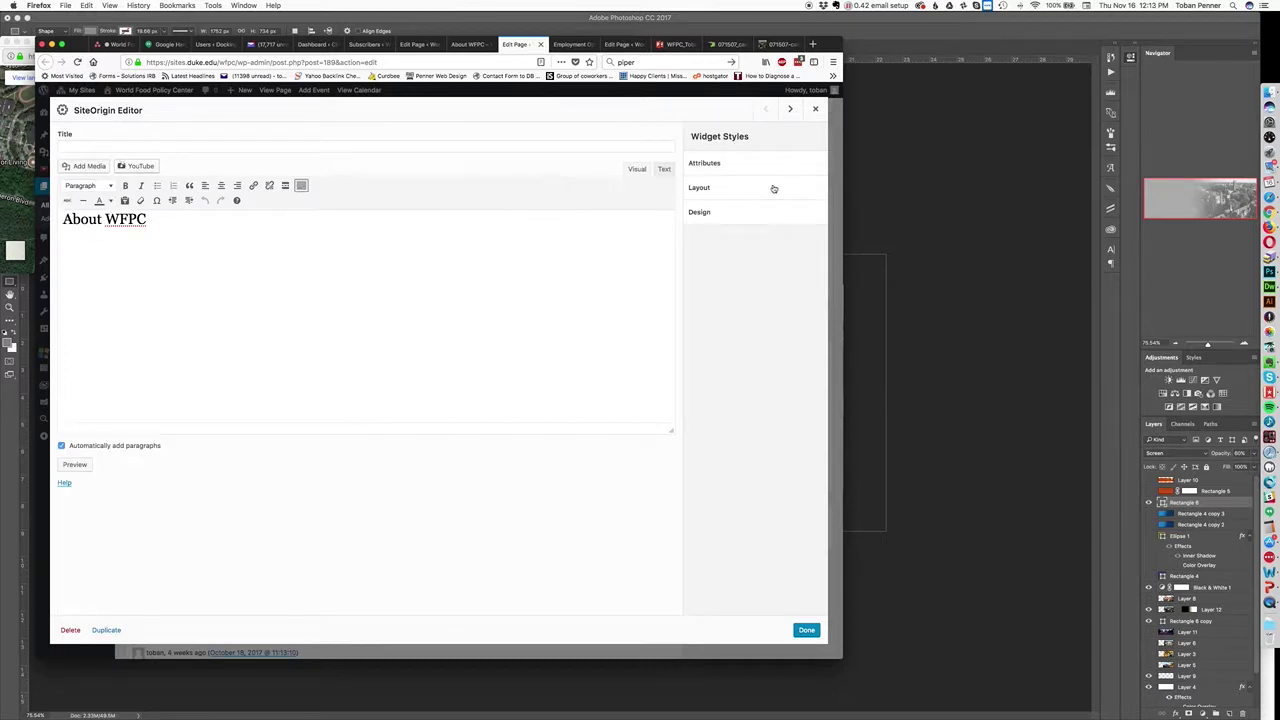
{"action": "left_click", "coordinate": [663, 170]}
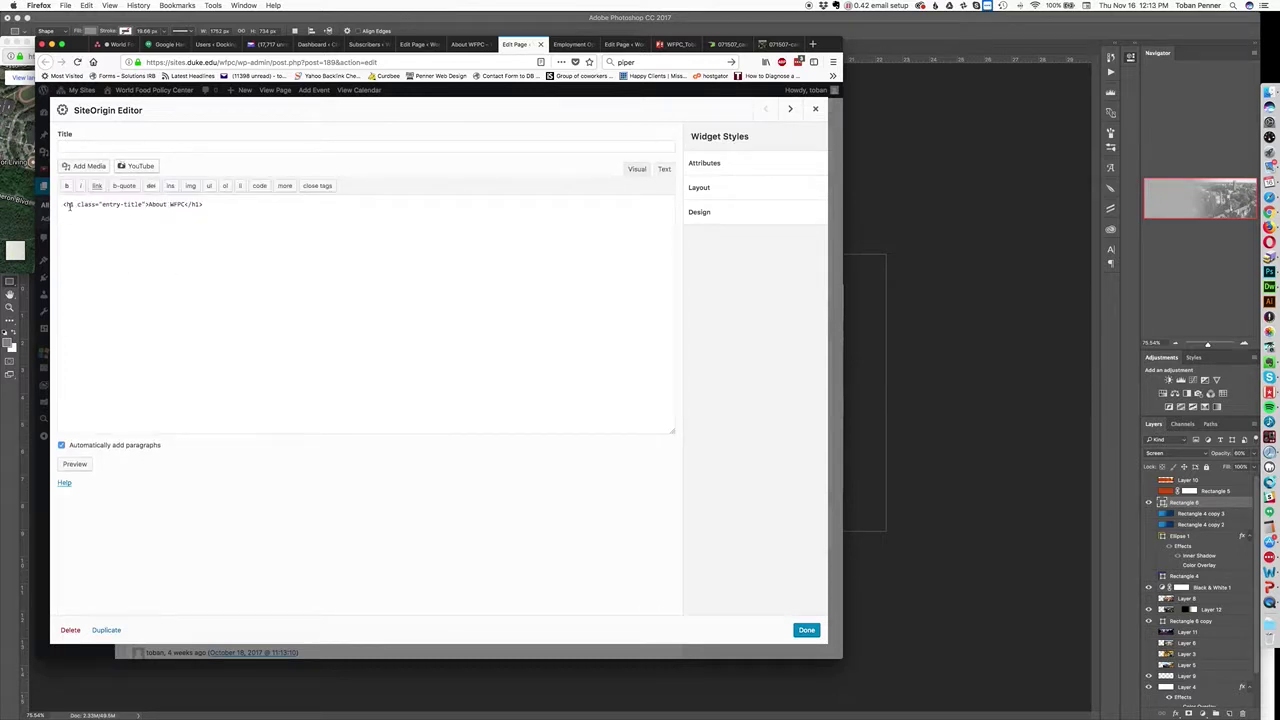
{"action": "left_click_drag", "start_coordinate": [224, 204], "coordinate": [60, 205]}
{"action": "key", "text": "super+c"}
{"action": "left_click", "coordinate": [572, 45]}
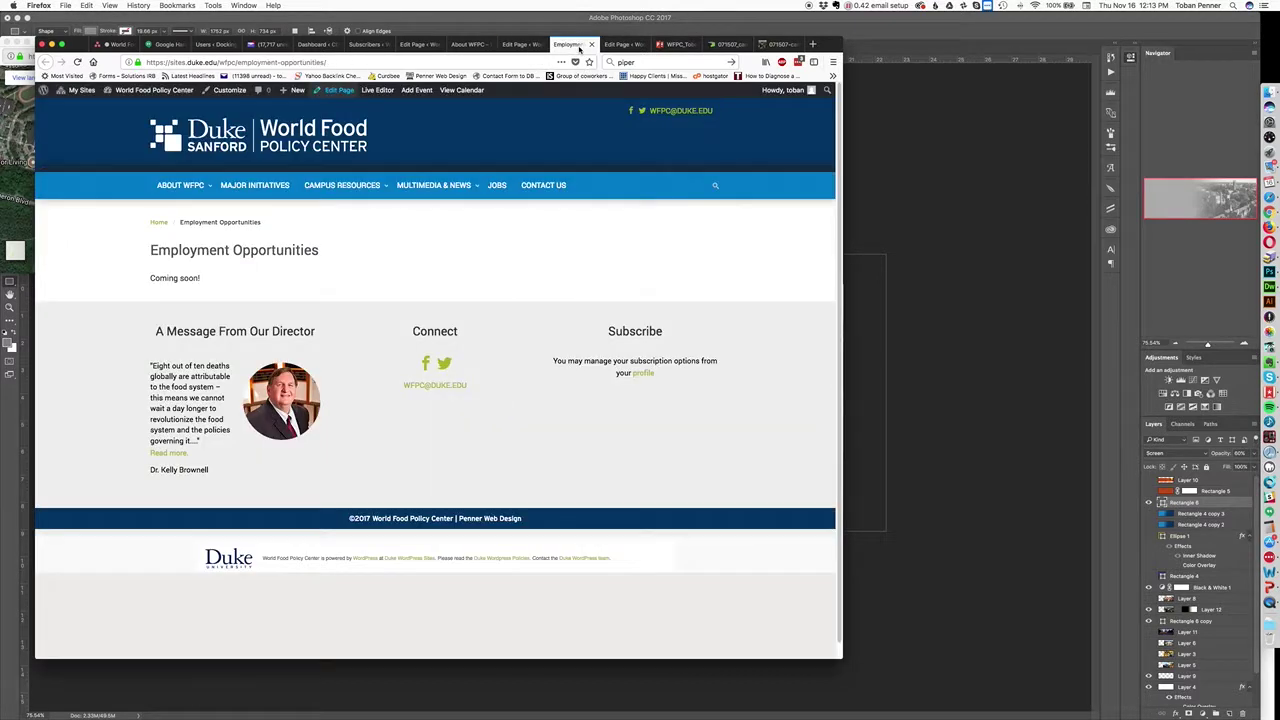
- Paste the entry-title h1 markup into the widget, change its text to 'Jobs', and update the page
{"action": "left_click", "coordinate": [607, 45]}
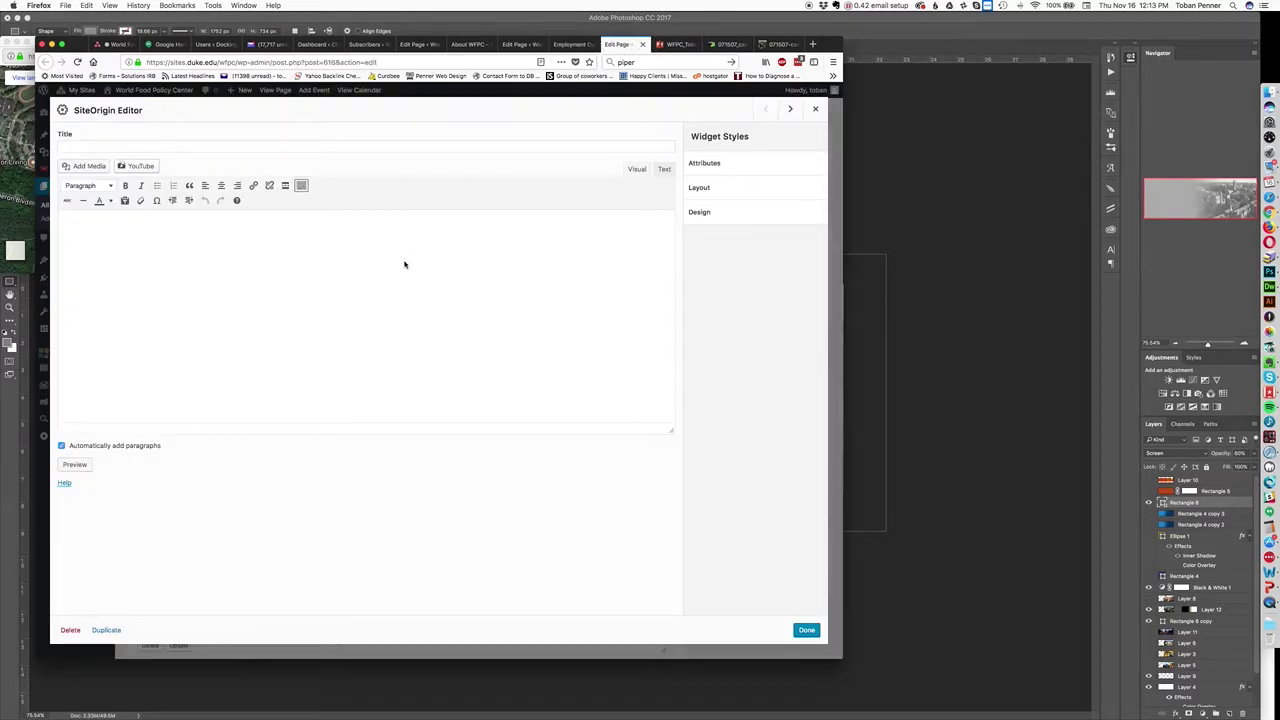
{"action": "left_click", "coordinate": [663, 169]}
{"action": "key", "text": "super+v"}
{"action": "left_click_drag", "start_coordinate": [185, 204], "coordinate": [148, 204]}
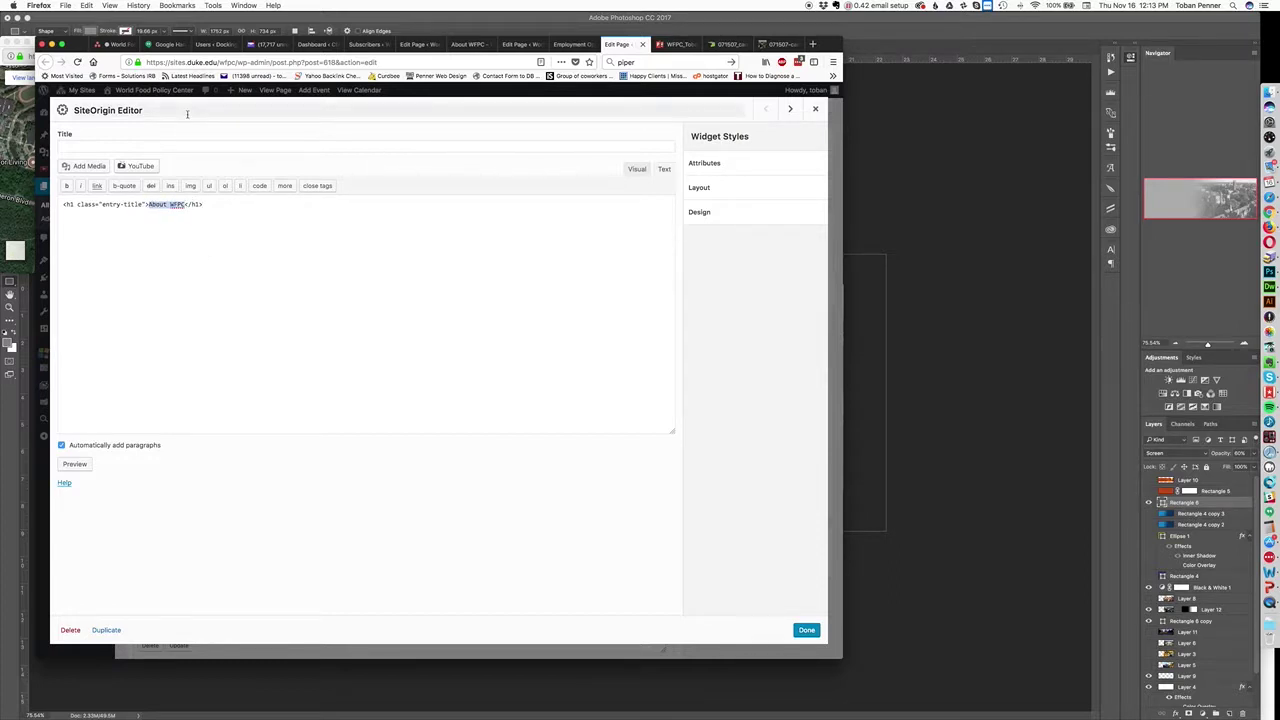
{"action": "type", "text": "Jobs"}
{"action": "left_click", "coordinate": [808, 631]}
{"action": "left_click", "coordinate": [816, 350]}
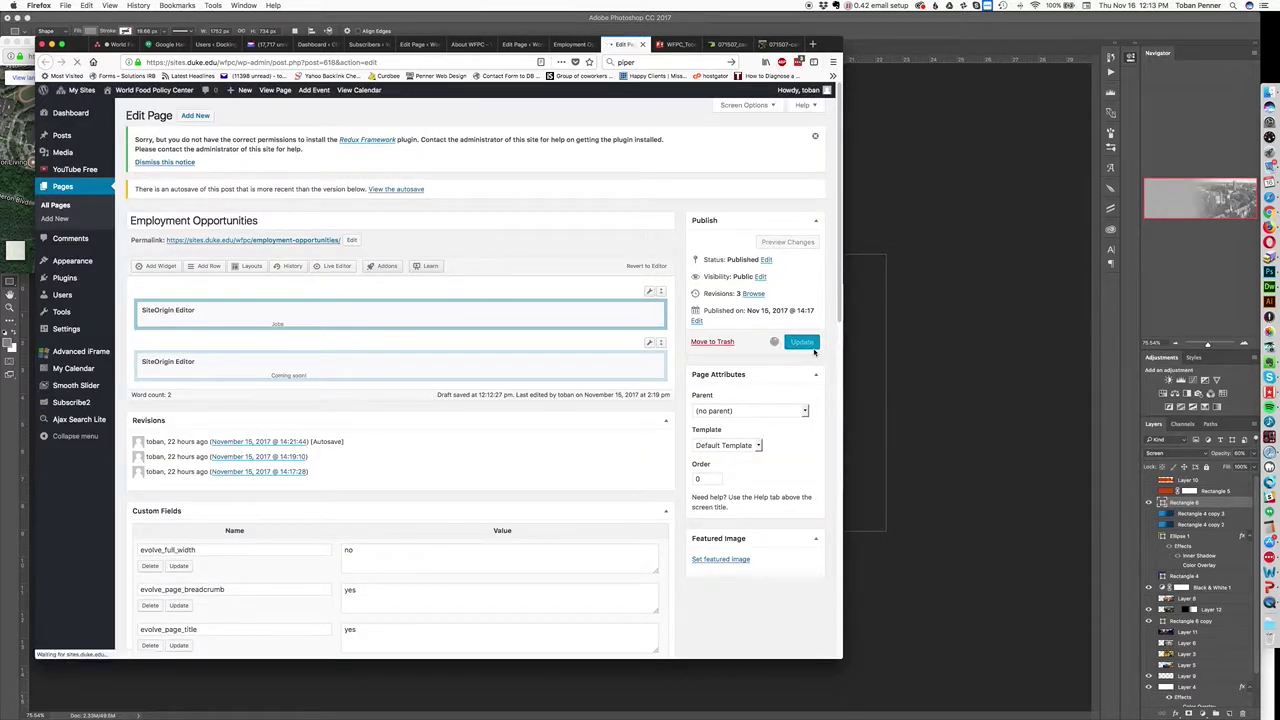
- Reload the live page to show the Jobs banner and highlight the breadcrumb line
{"action": "left_click", "coordinate": [579, 45]}
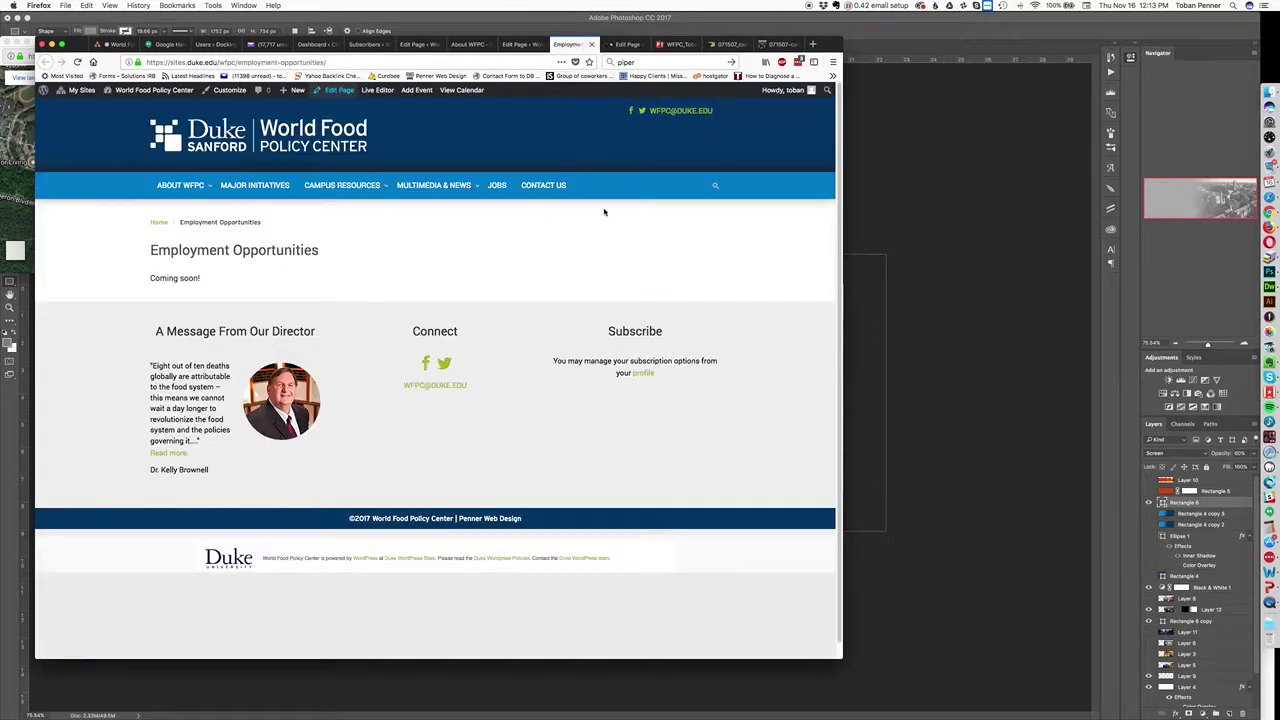
{"action": "key", "text": "super+r"}
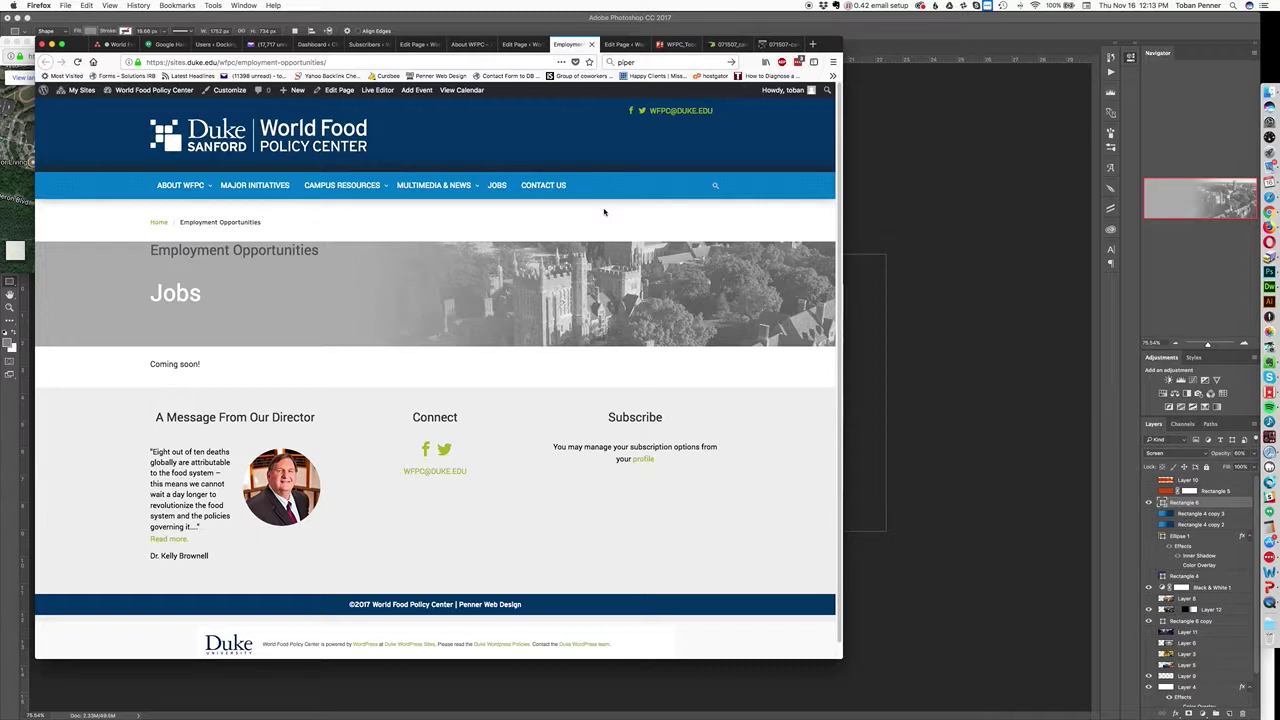
{"action": "left_click_drag", "start_coordinate": [275, 222], "coordinate": [151, 222]}
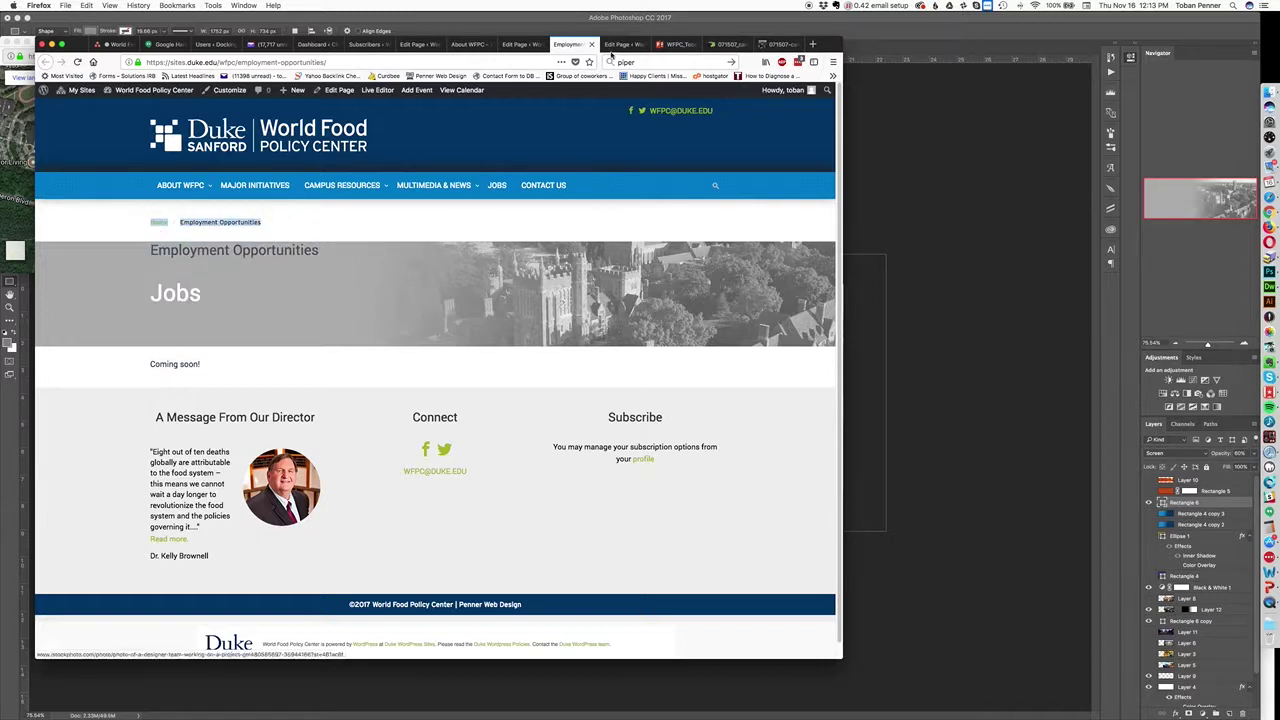
- In the Employment page's Page Options, set Page Title and Page Breadcrumb to Hide
{"action": "left_click", "coordinate": [620, 44]}
{"action": "scroll", "coordinate": [413, 376], "scroll_direction": "down", "scroll_amount": 10}
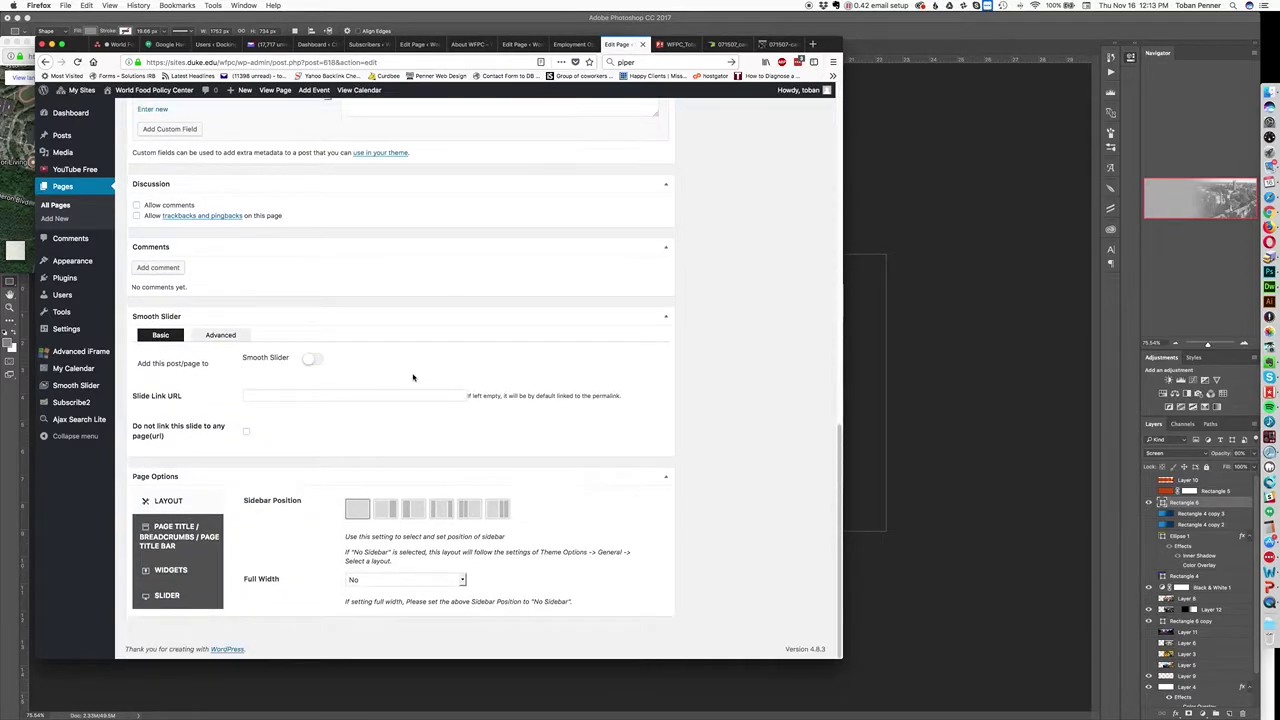
{"action": "left_click", "coordinate": [191, 538]}
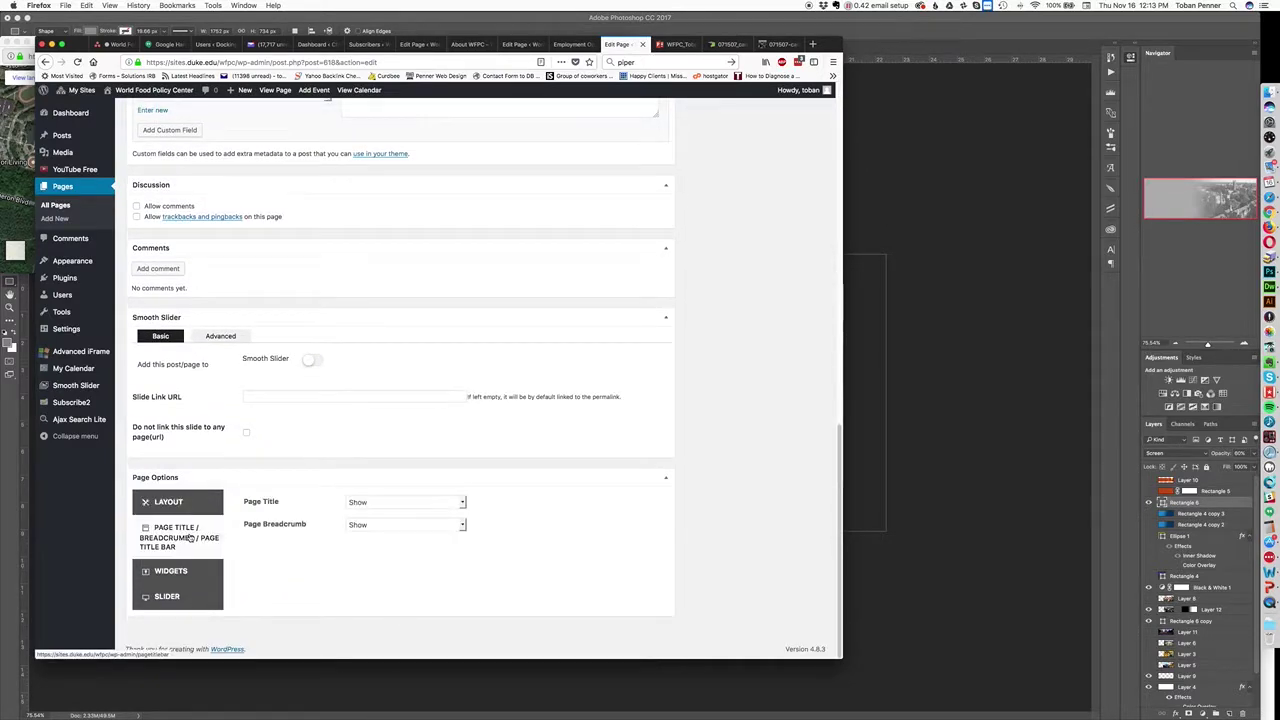
{"action": "left_click", "coordinate": [437, 510]}
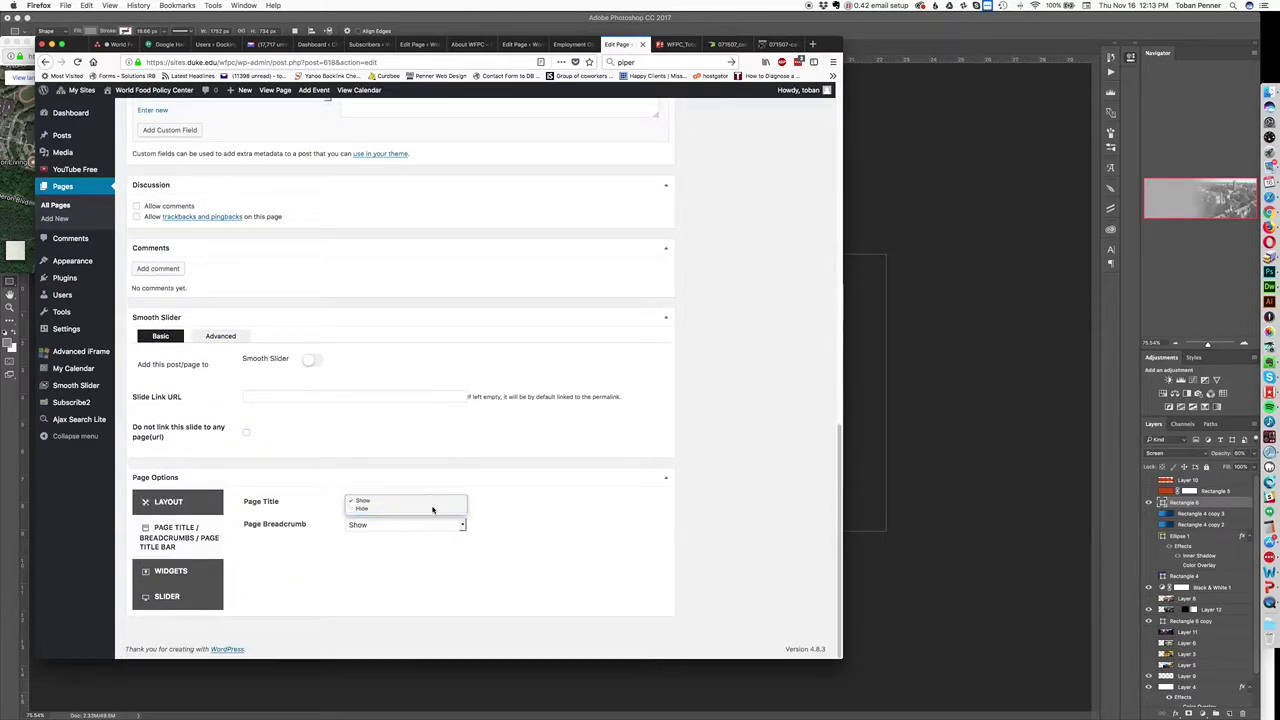
{"action": "left_click", "coordinate": [429, 514]}
{"action": "left_click", "coordinate": [437, 523]}
{"action": "left_click", "coordinate": [437, 536]}
- Update the page and reload the live Jobs page to check the result
{"action": "scroll", "coordinate": [629, 545], "scroll_direction": "up", "scroll_amount": 1}
{"action": "scroll", "coordinate": [629, 545], "scroll_direction": "up", "scroll_amount": 15}
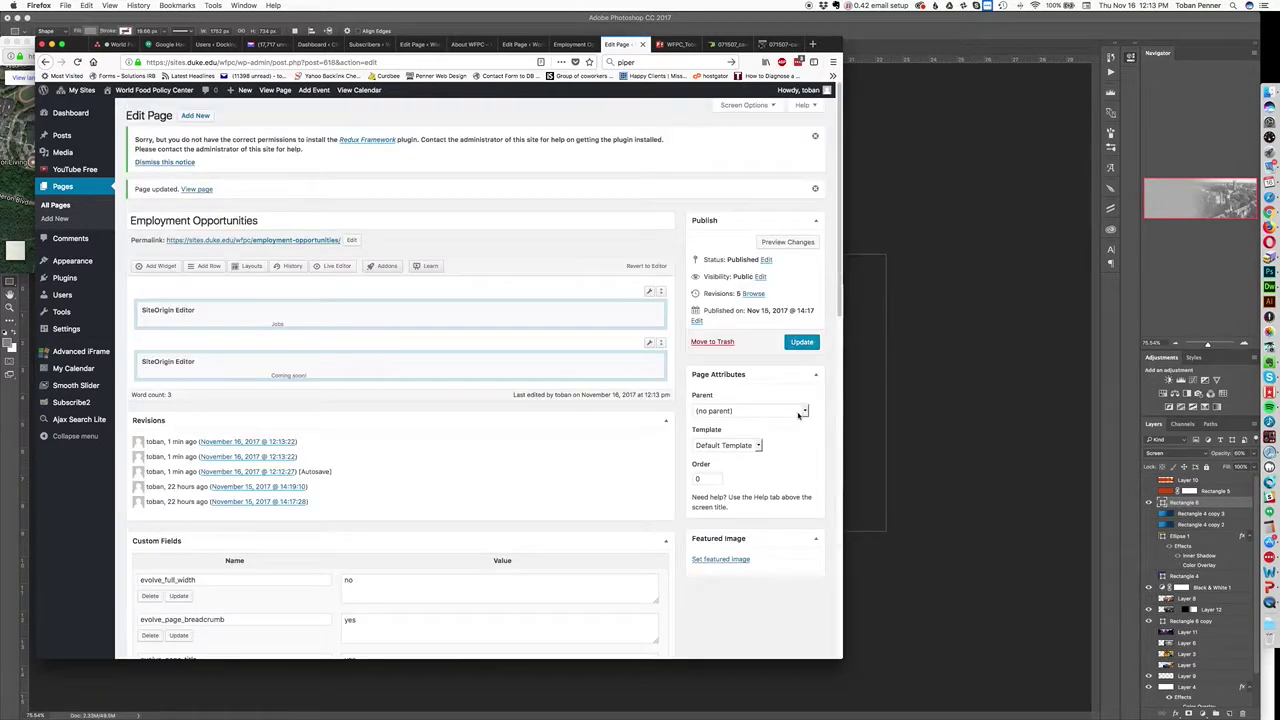
{"action": "left_click", "coordinate": [802, 342]}
{"action": "scroll", "coordinate": [781, 531], "scroll_direction": "down", "scroll_amount": 15}
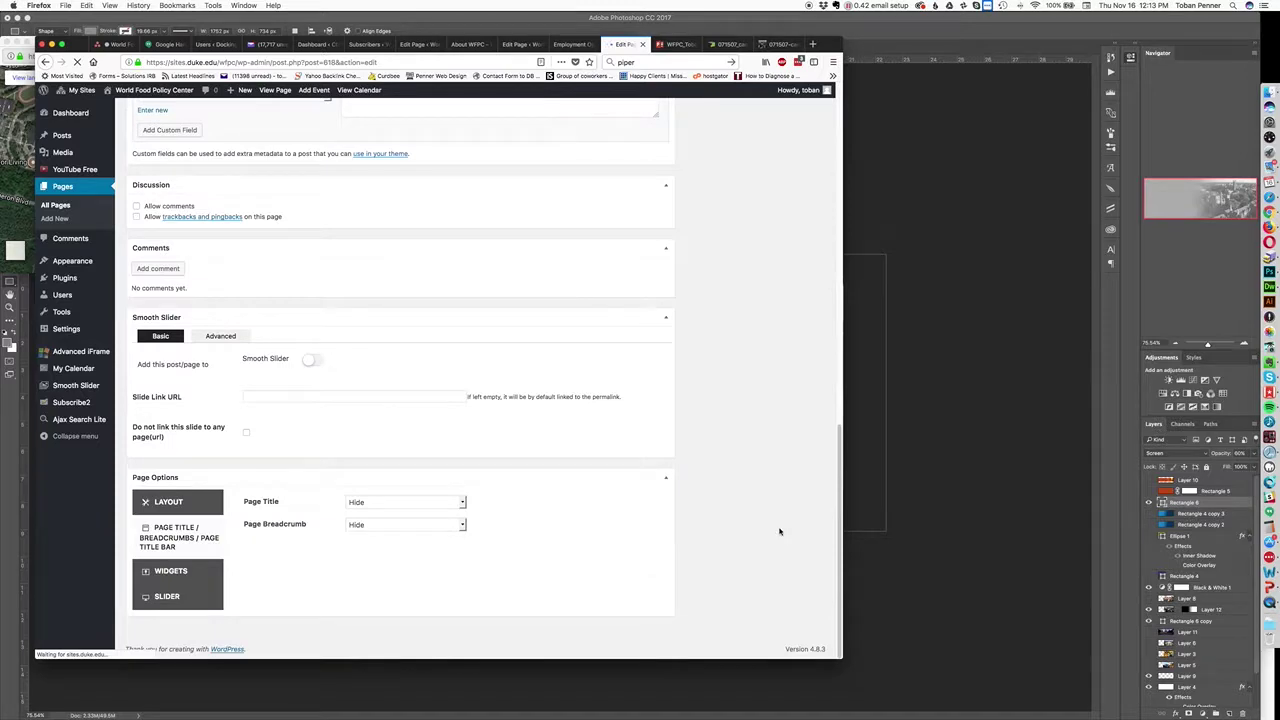
{"action": "scroll", "coordinate": [780, 531], "scroll_direction": "up", "scroll_amount": 15}
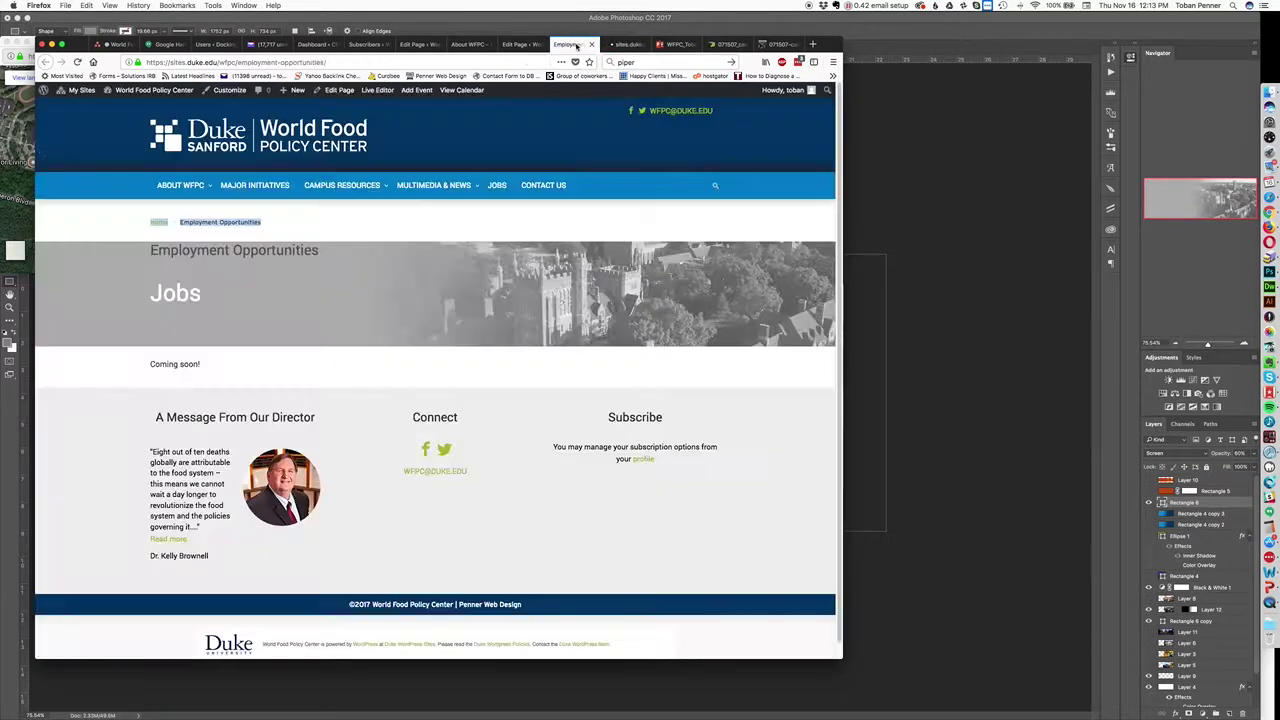
{"action": "key", "text": "super+r"}
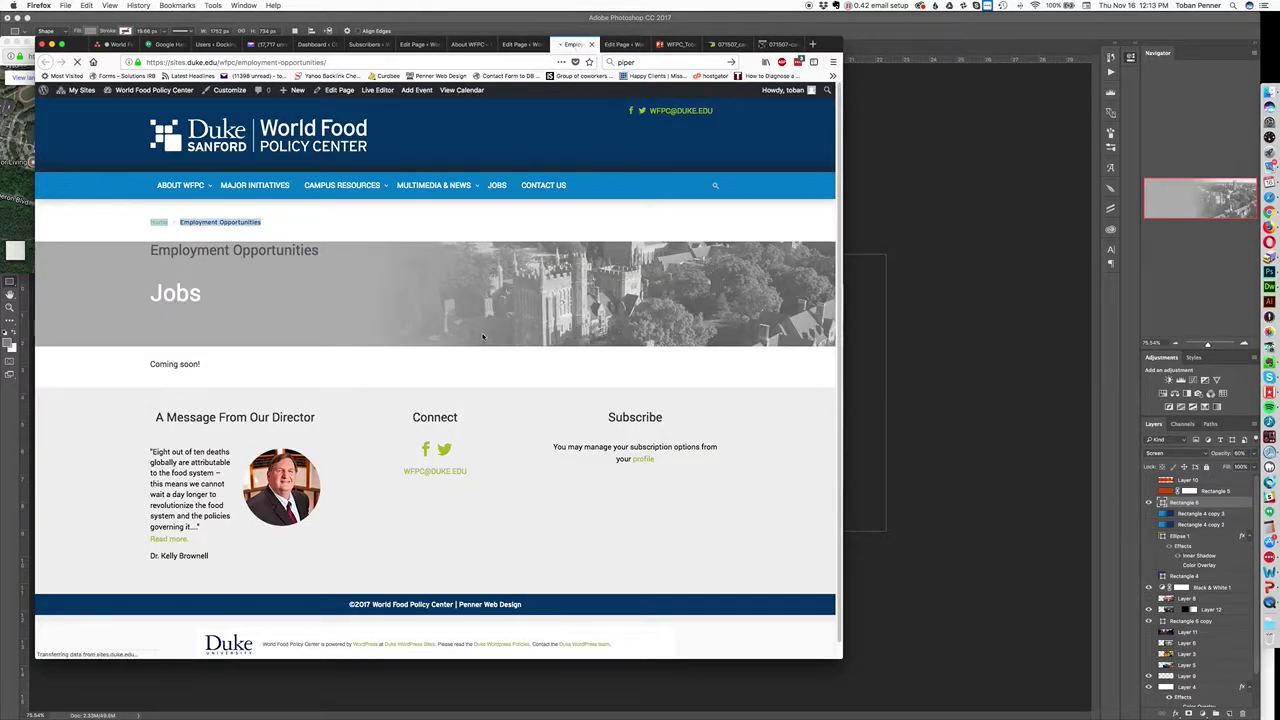